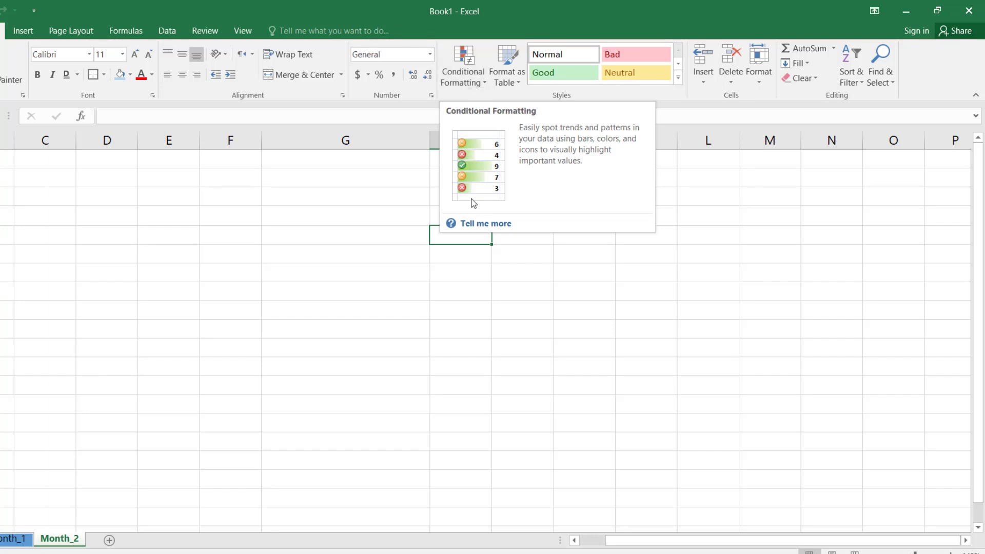
Step: Set up a Greater Than highlight rule for the empty column G cell, using 100 and Light Red Fill with Dark Red Text
{"action": "left_click", "coordinate": [398, 235]}
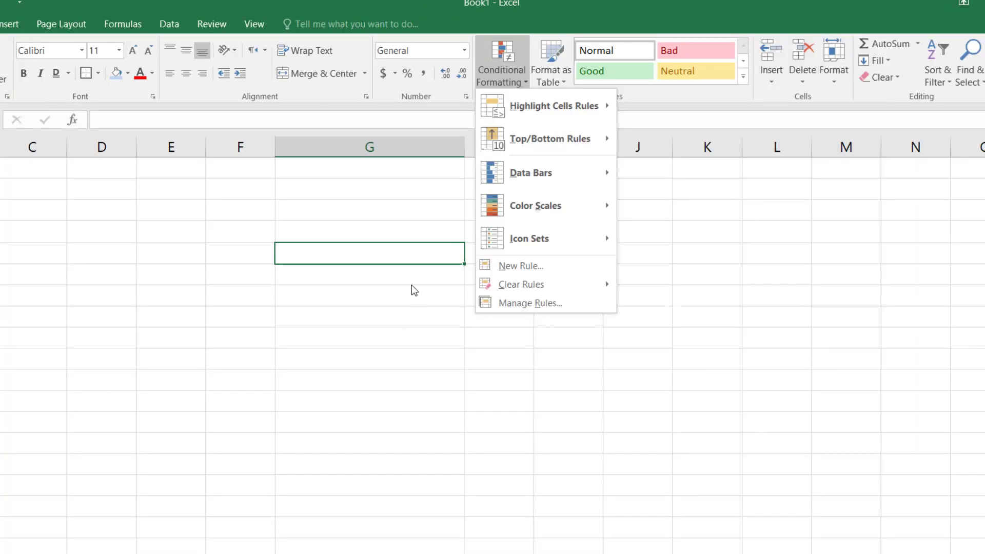
{"action": "left_click", "coordinate": [419, 250]}
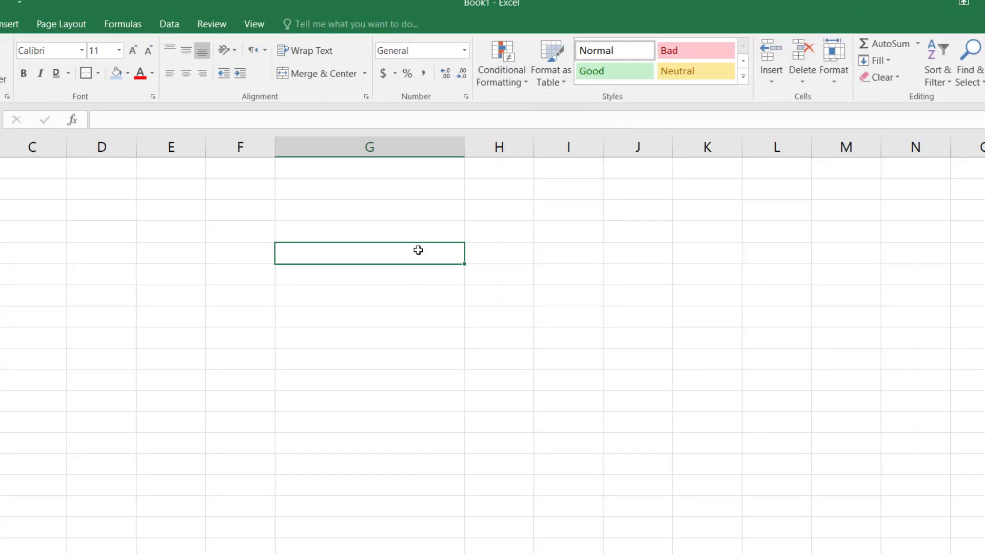
{"action": "left_click", "coordinate": [518, 85]}
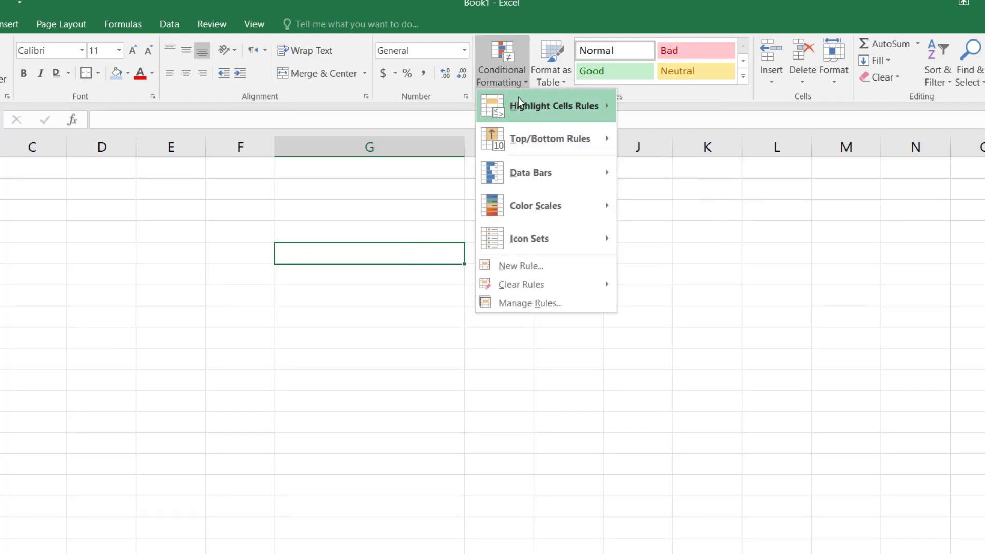
{"action": "mouse_move", "coordinate": [526, 107]}
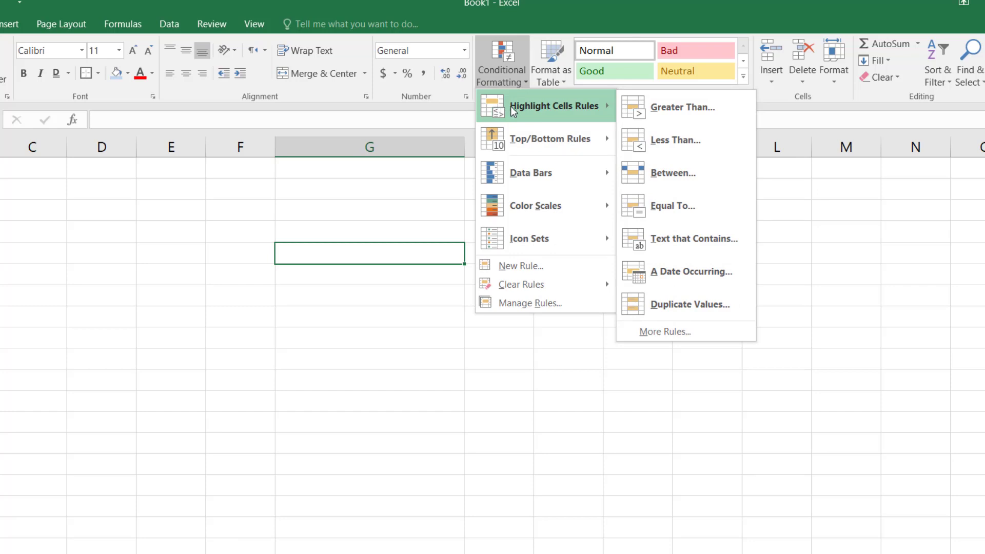
{"action": "left_click", "coordinate": [682, 109]}
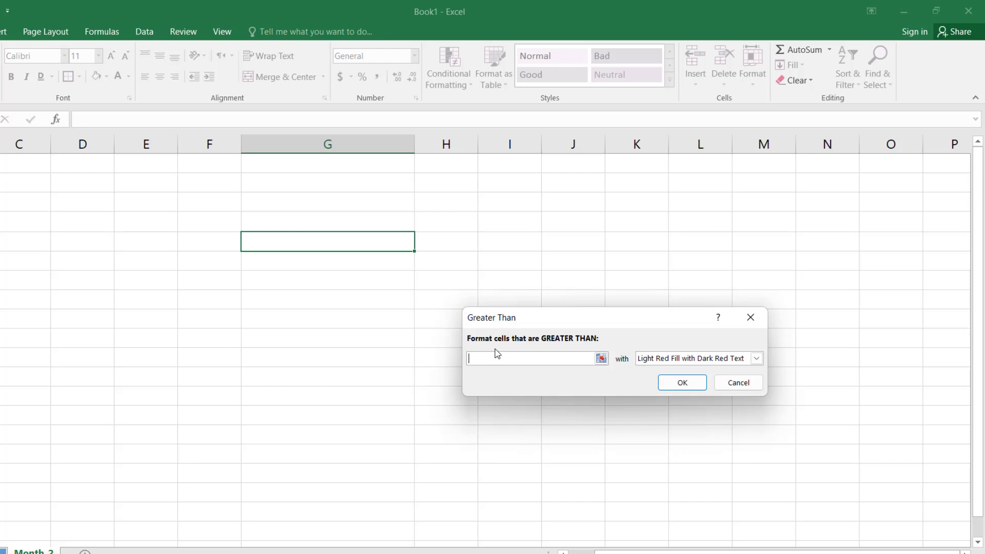
{"action": "type", "text": "100"}
{"action": "left_click", "coordinate": [756, 360]}
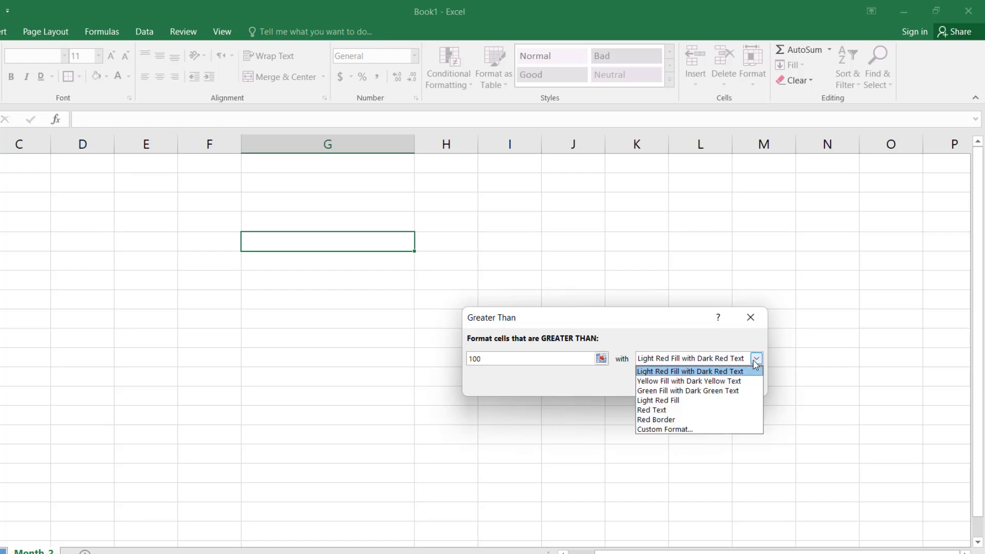
{"action": "left_click", "coordinate": [669, 371]}
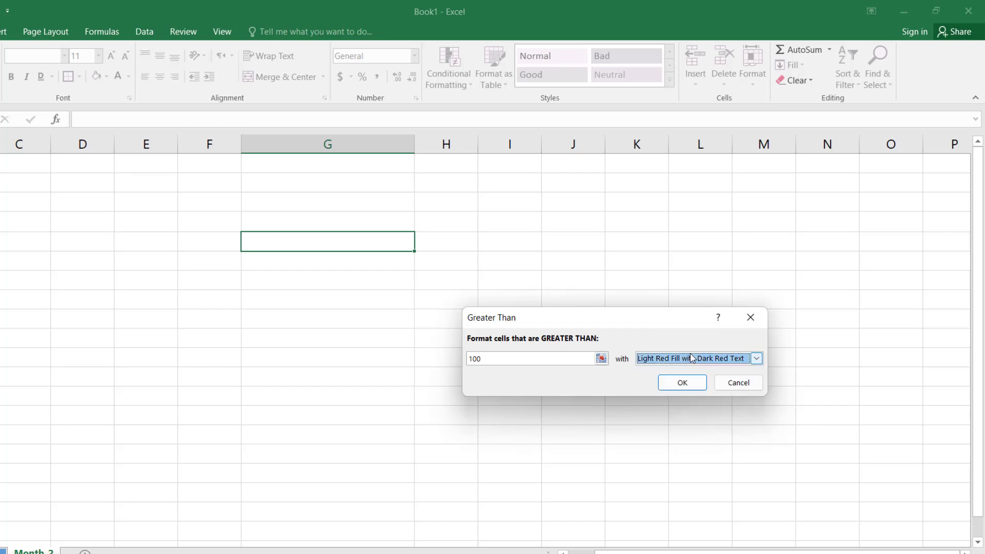
{"action": "left_click", "coordinate": [755, 359]}
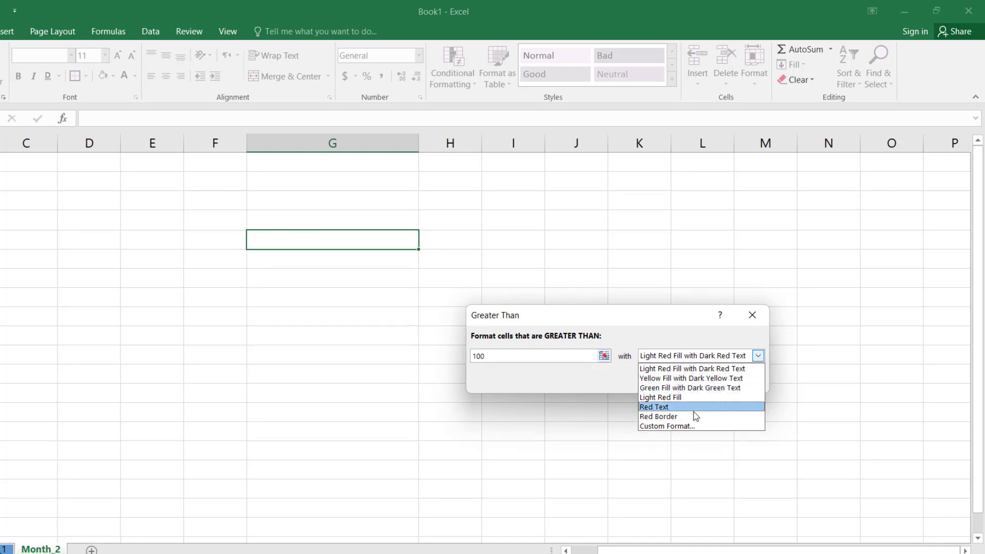
{"action": "left_click", "coordinate": [667, 427]}
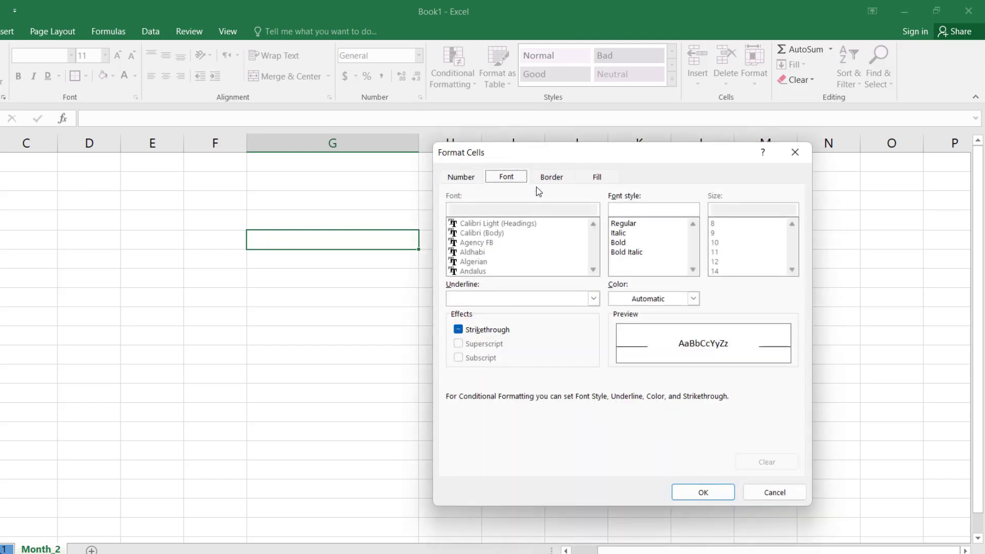
{"action": "left_click", "coordinate": [552, 178]}
{"action": "left_click", "coordinate": [597, 178]}
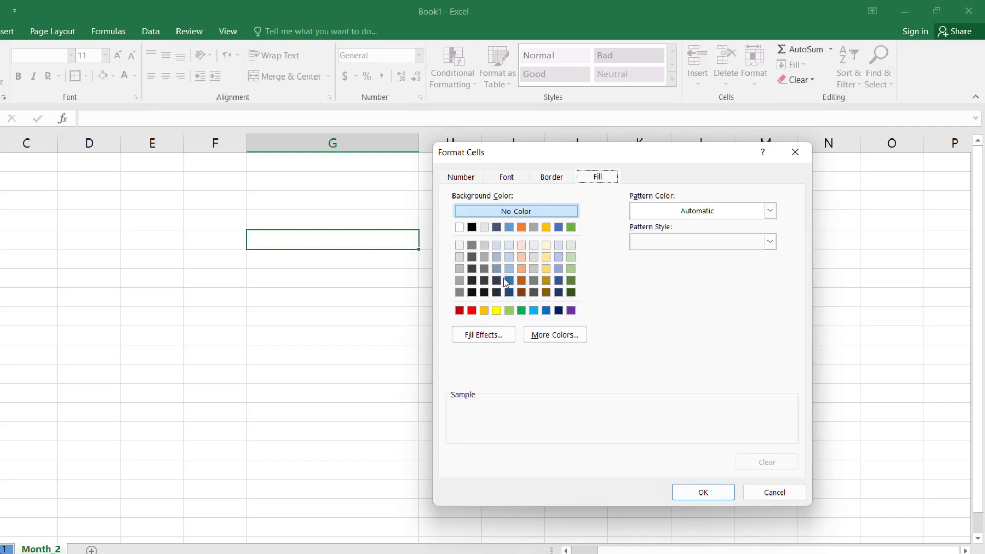
{"action": "left_click", "coordinate": [772, 495]}
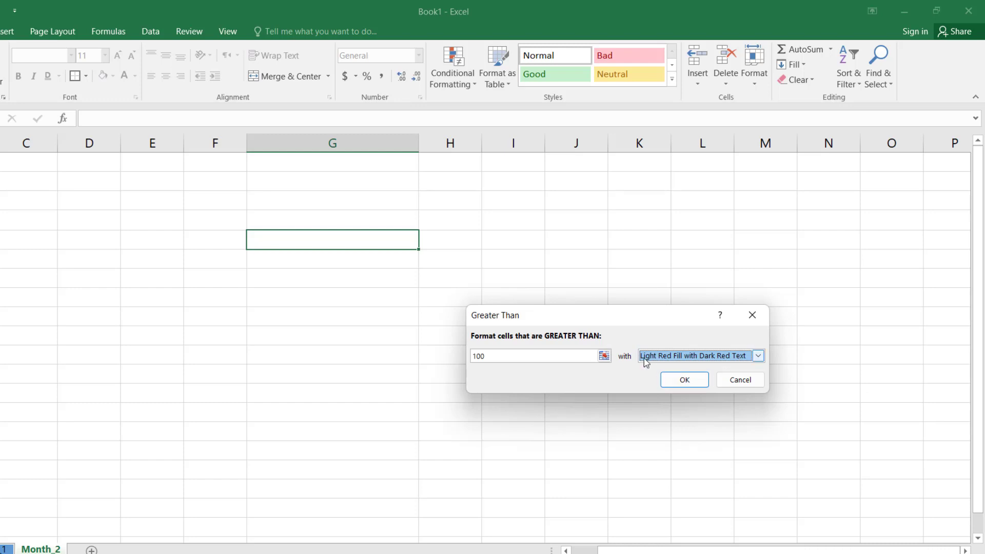
Step: Apply the configured Greater Than rule to the column G cell
{"action": "left_click", "coordinate": [685, 380]}
{"action": "key", "text": "Return"}
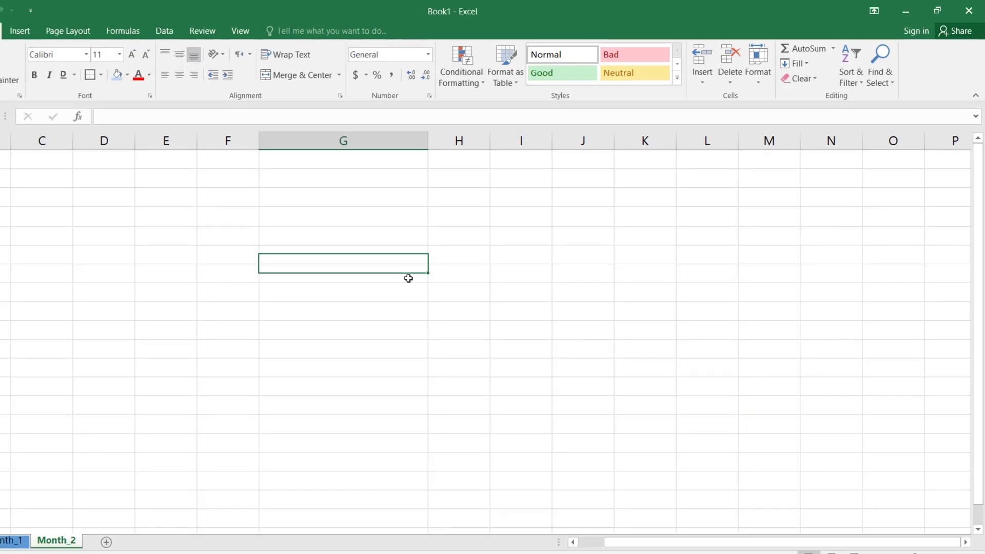
Step: Test the highlight rule by entering 50 and then 99 in the formatted column G cell
{"action": "double_click", "coordinate": [402, 237]}
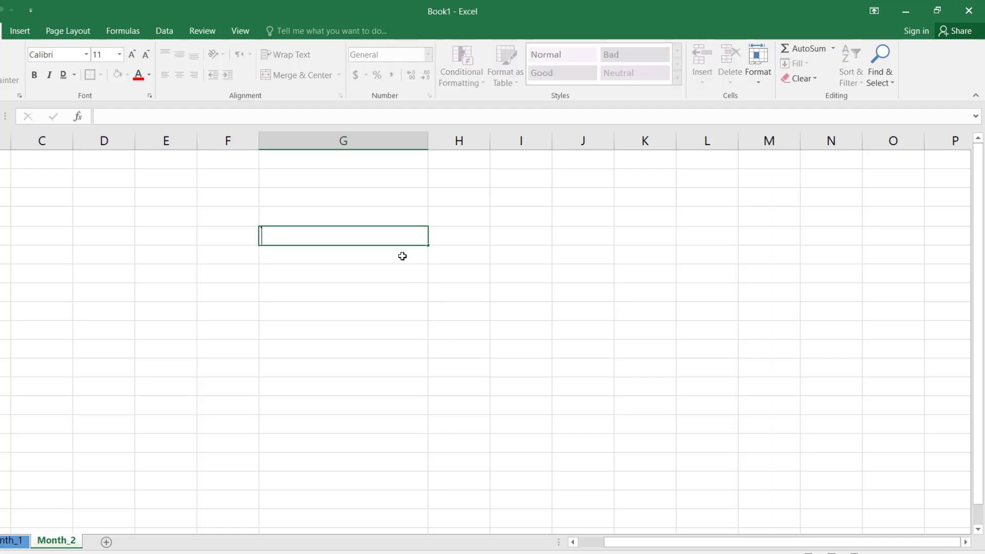
{"action": "key", "text": "Return"}
{"action": "left_click", "coordinate": [387, 235]}
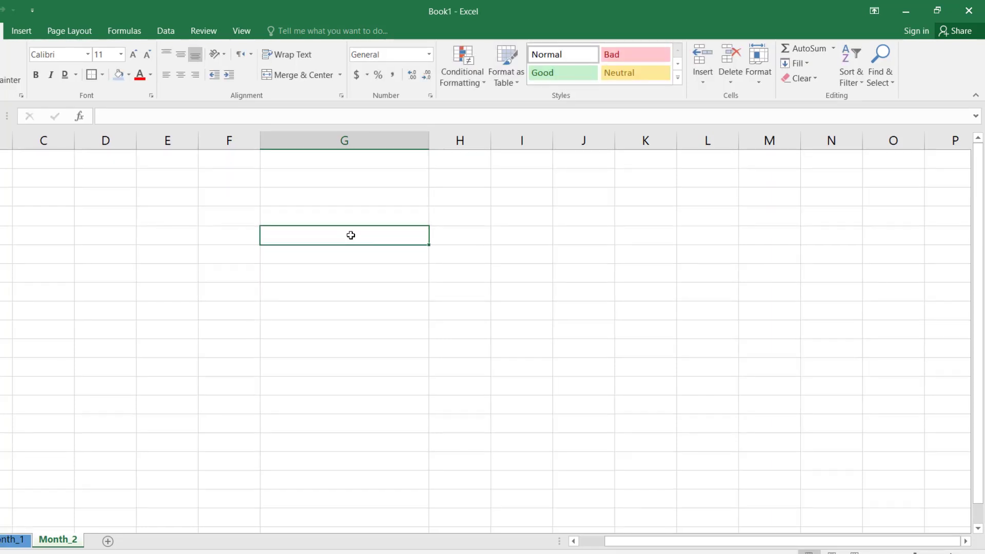
{"action": "left_click", "coordinate": [349, 277]}
{"action": "left_click", "coordinate": [368, 231]}
{"action": "type", "text": "50"}
{"action": "key", "text": "Return"}
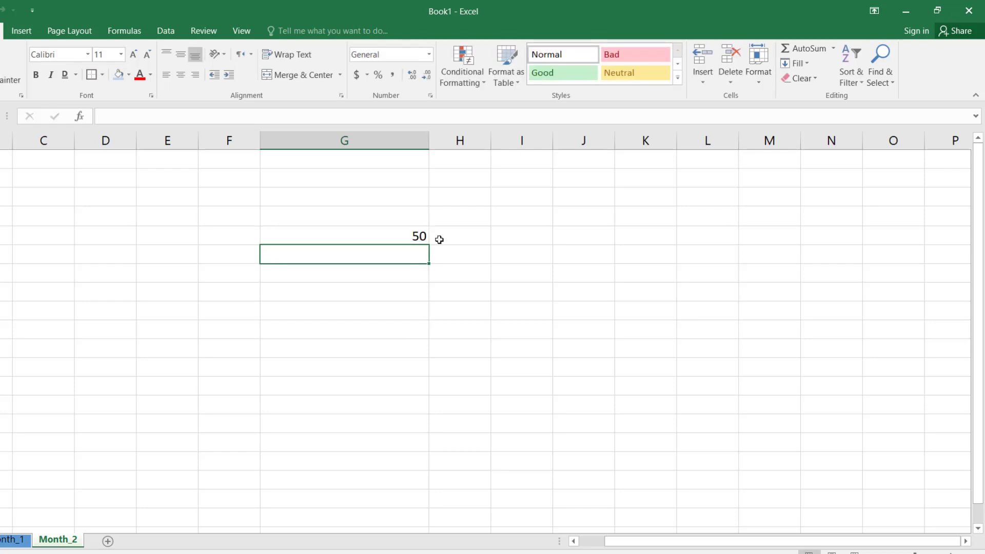
{"action": "left_click", "coordinate": [362, 234]}
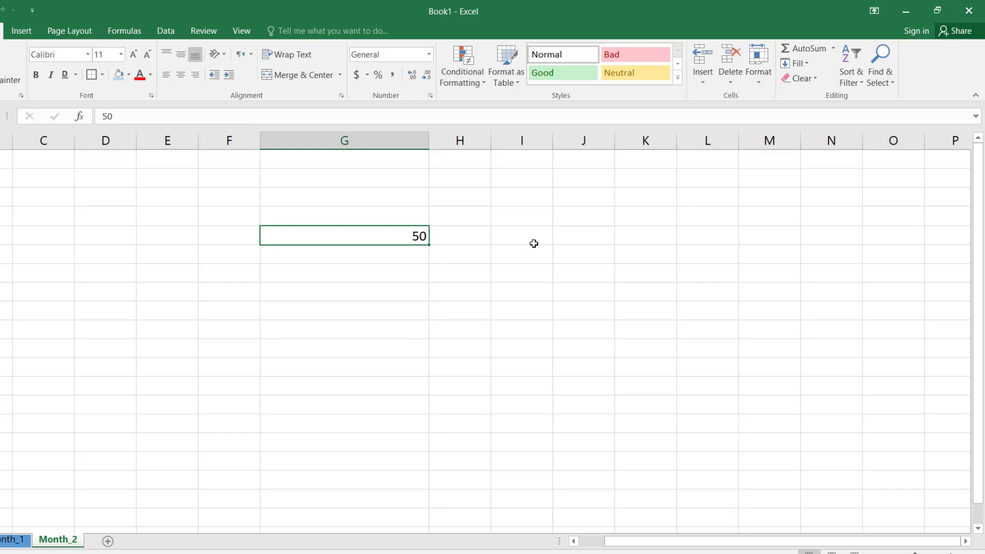
{"action": "type", "text": "99"}
{"action": "key", "text": "Return"}
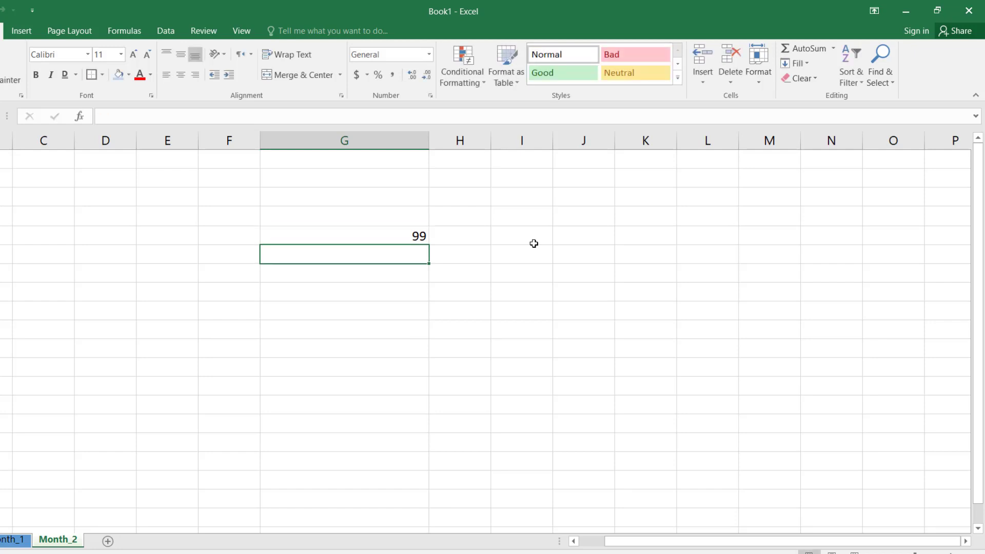
Step: Enter 101 in the formatted column G cell to test the highlight rule above its threshold
{"action": "left_click", "coordinate": [353, 232]}
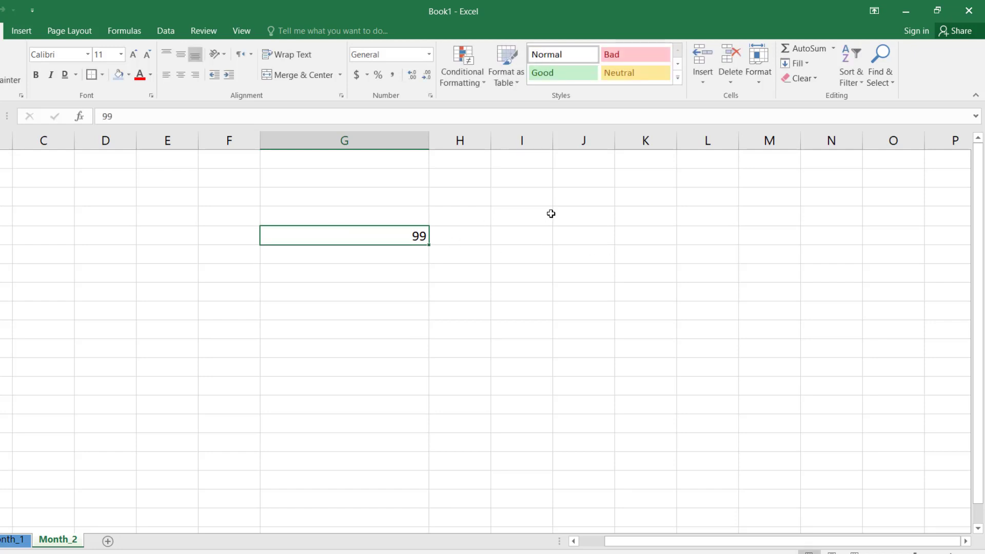
{"action": "type", "text": "10"}
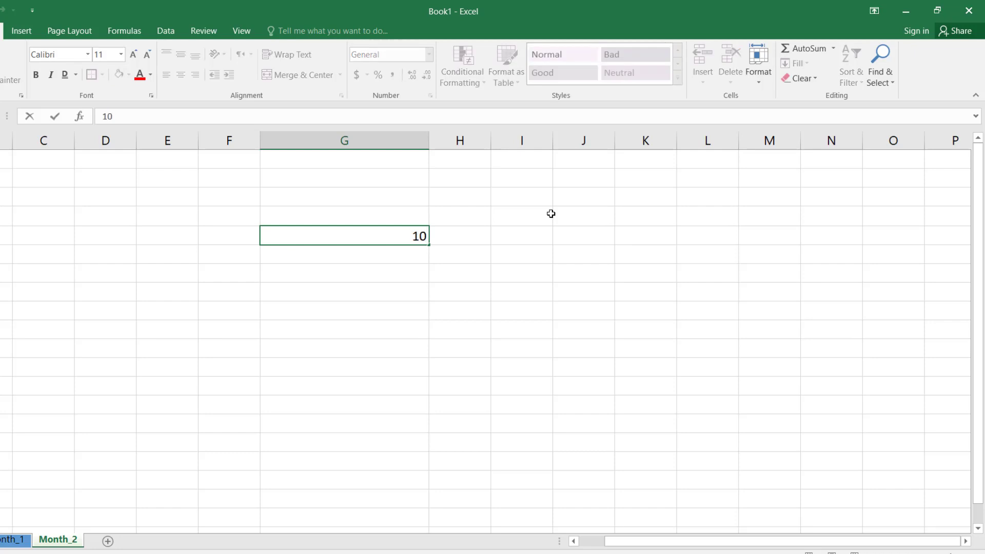
{"action": "type", "text": "1"}
{"action": "key", "text": "ctrl+Return"}
{"action": "key", "text": "Return"}
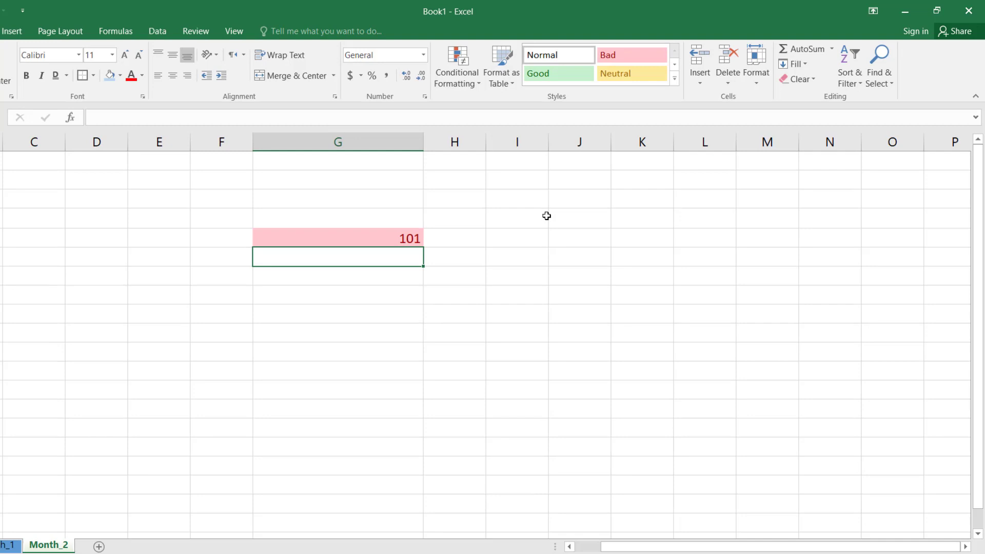
{"action": "key", "text": "Up"}
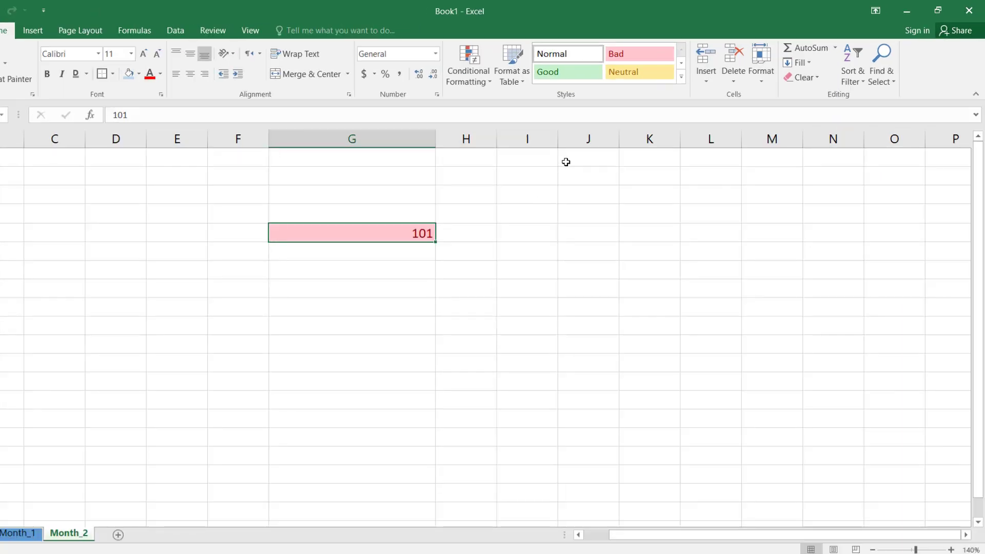
Step: Label the column F cell beside the highlighted value "Greater than" and fit the column width to the text
{"action": "left_click", "coordinate": [403, 256]}
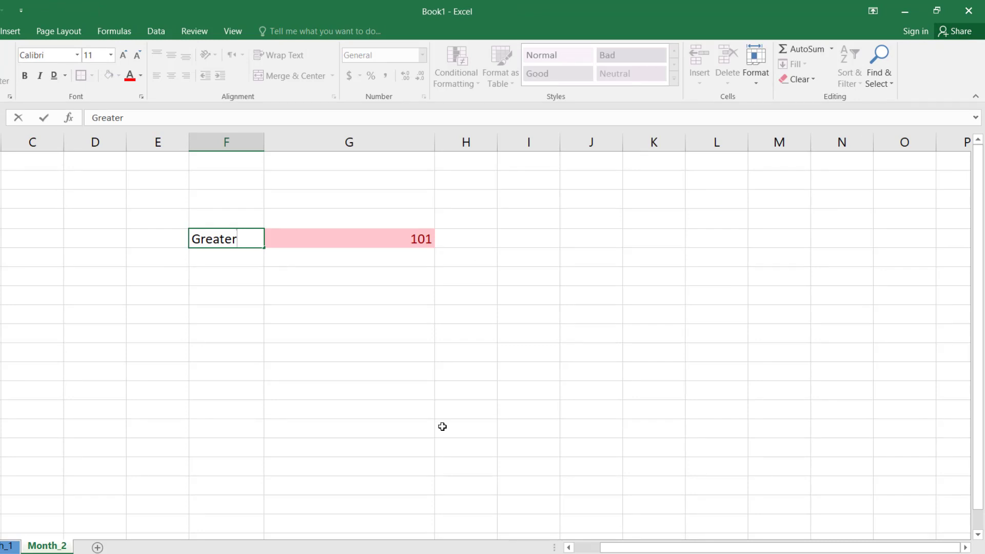
{"action": "type", "text": "than"}
{"action": "key", "text": "Return"}
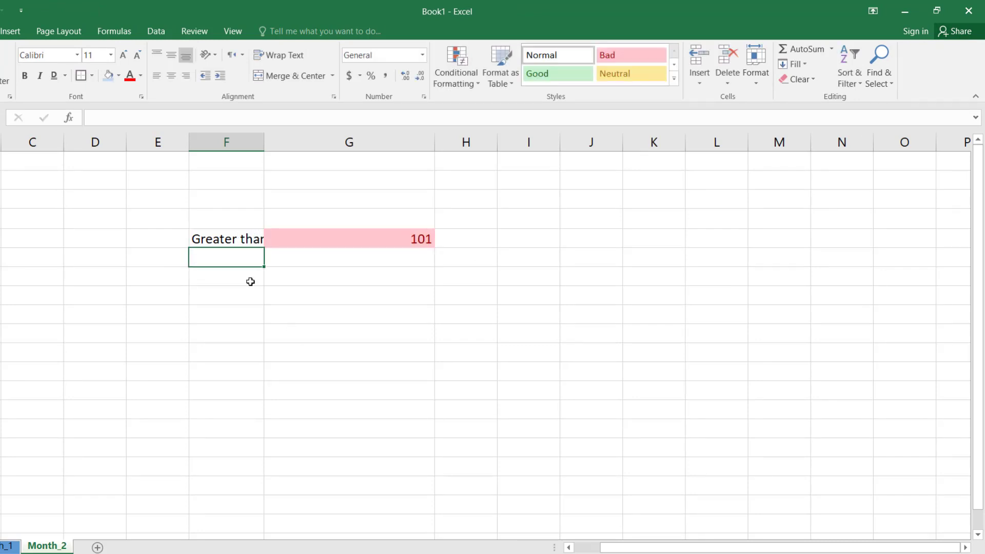
{"action": "double_click", "coordinate": [265, 136]}
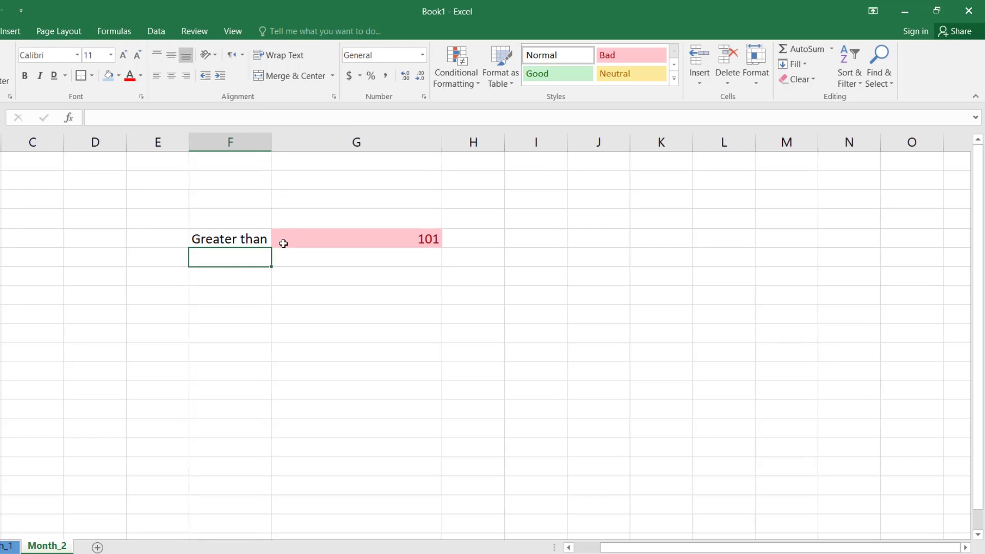
Step: Extend the column F label to "Greater than 100" and widen the column to fit it
{"action": "double_click", "coordinate": [245, 239]}
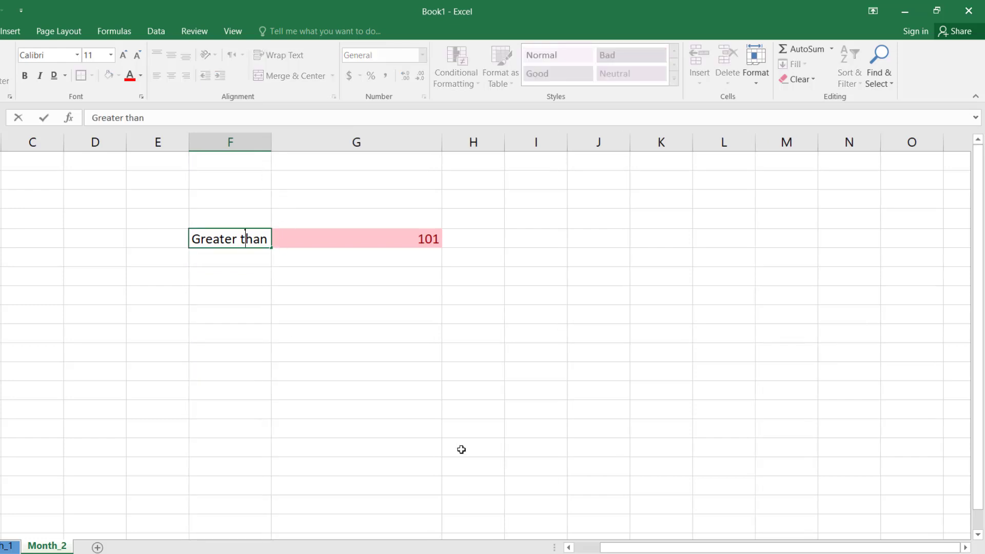
{"action": "key", "text": "Right"}
{"action": "key", "text": "Right"}
{"action": "key", "text": "Right"}
{"action": "type", "text": "100"}
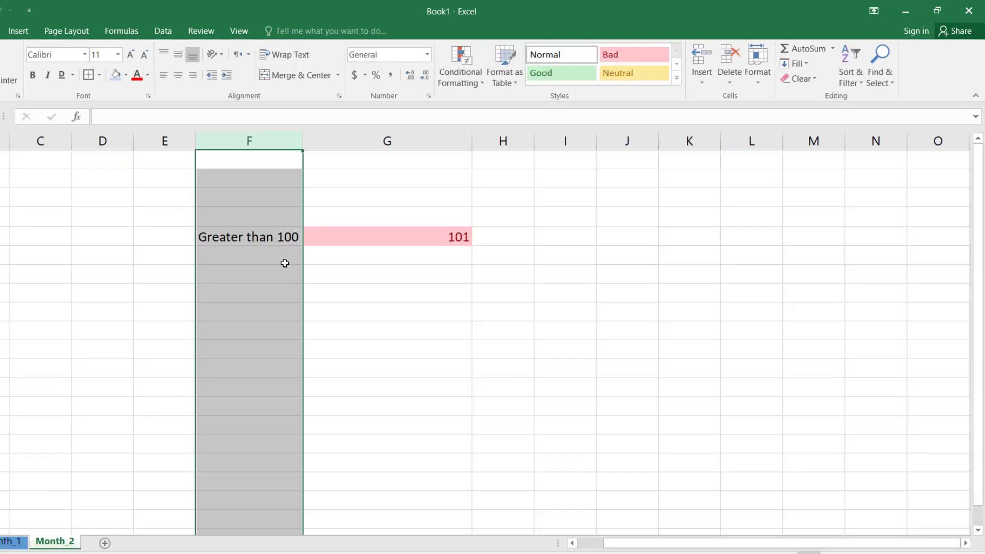
{"action": "left_click", "coordinate": [310, 262]}
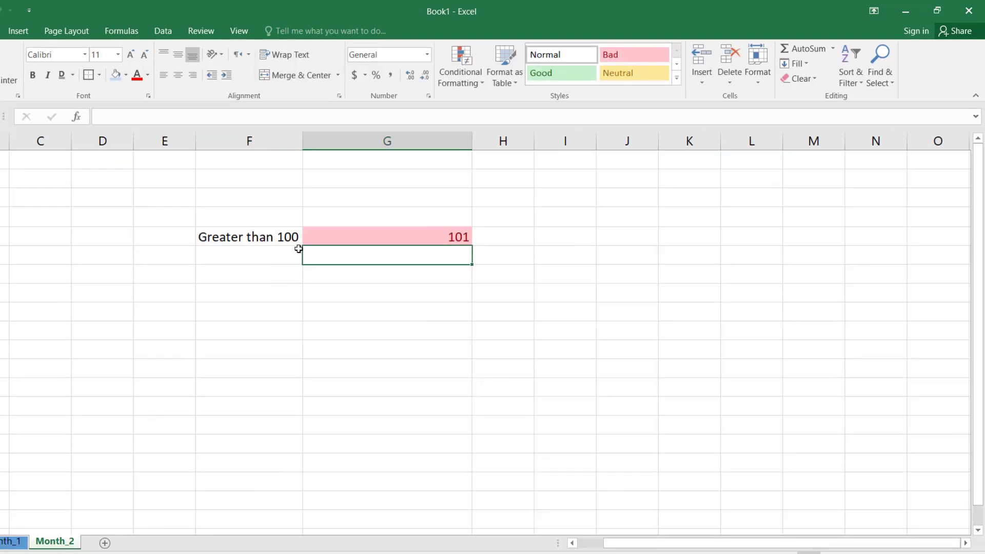
{"action": "left_click", "coordinate": [279, 237]}
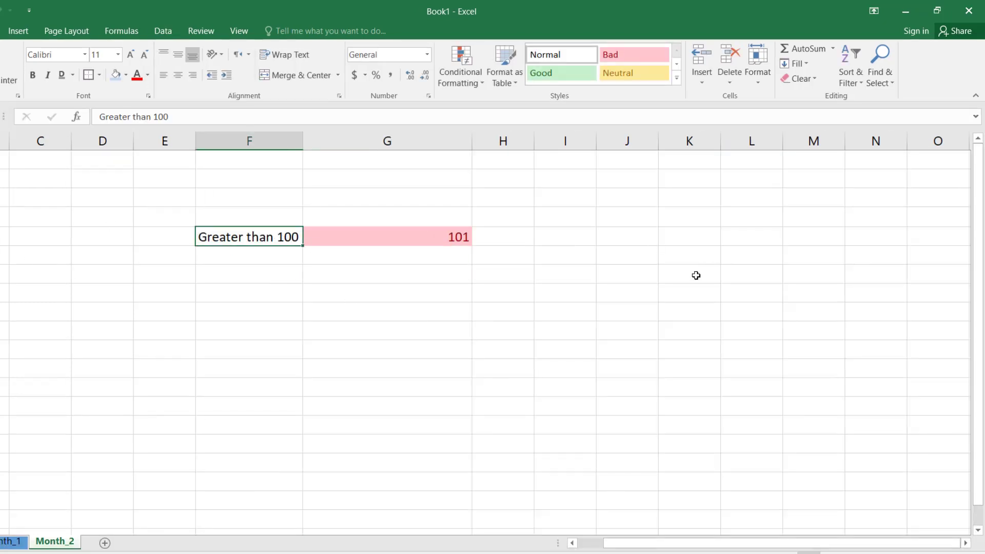
Step: Enter the label "Less than 100" in the column F cell below "Greater than 100"
{"action": "left_click", "coordinate": [286, 258]}
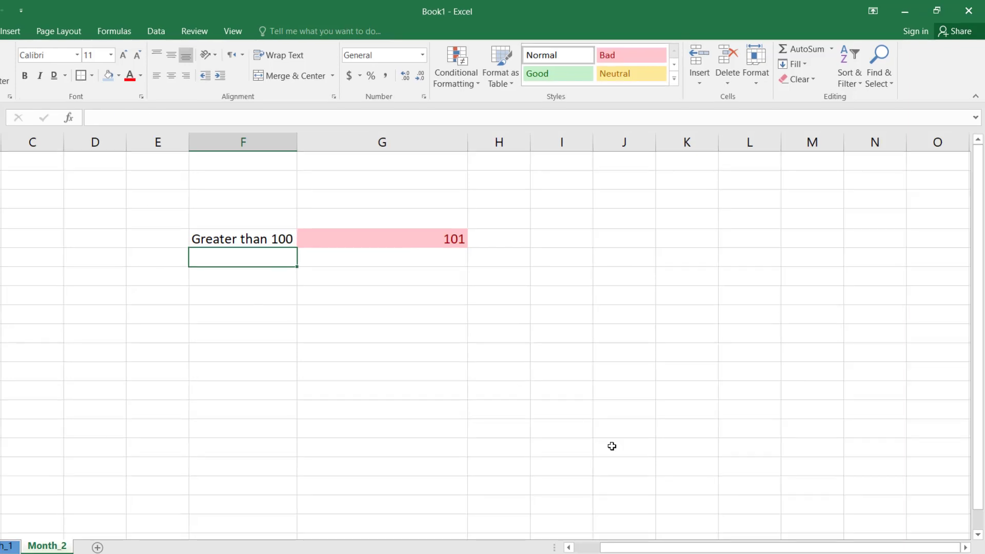
{"action": "type", "text": "Less"}
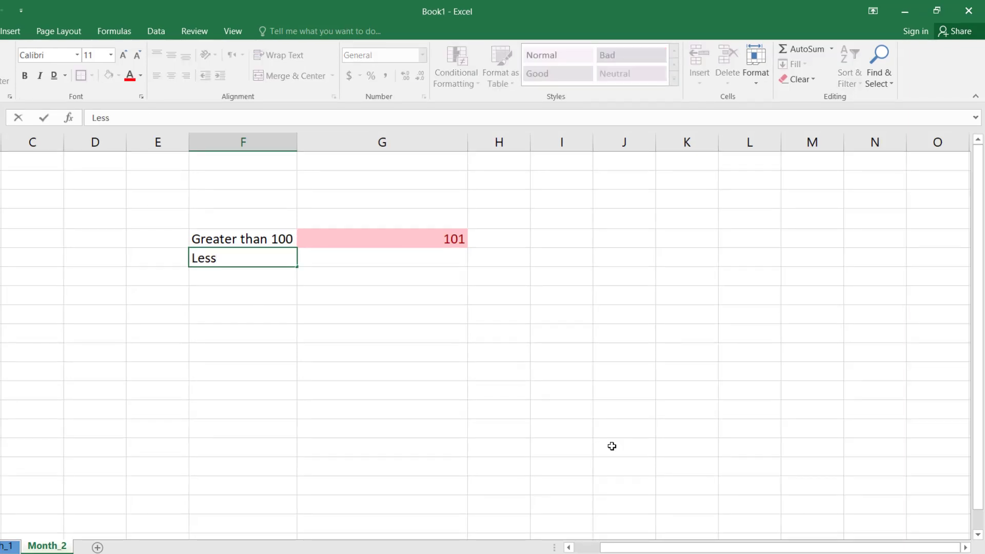
{"action": "type", "text": " than 100"}
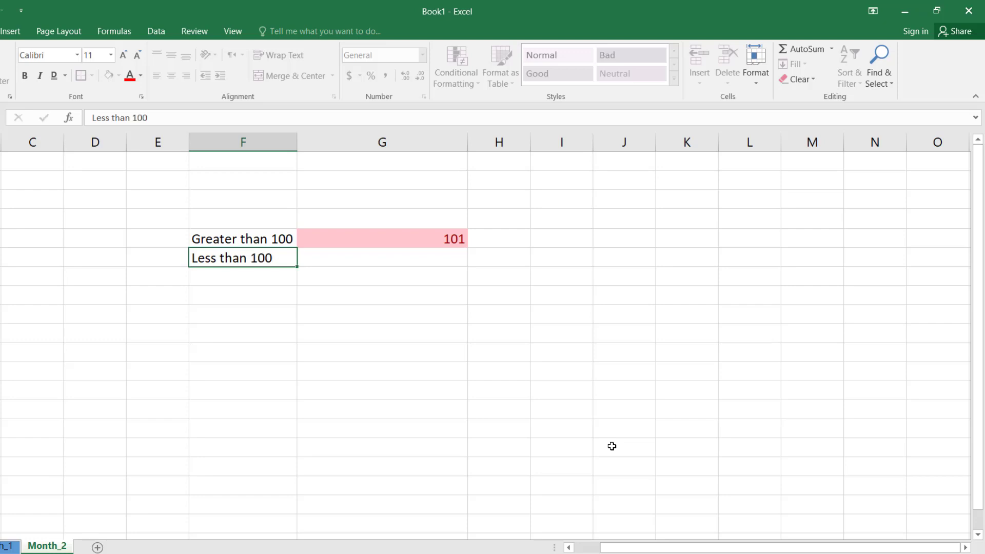
Step: Apply a Less Than highlight rule of 100 with Light Red Fill with Dark Red Text to the cell beside "Less than 100"
{"action": "key", "text": "Tab"}
{"action": "left_click", "coordinate": [455, 77]}
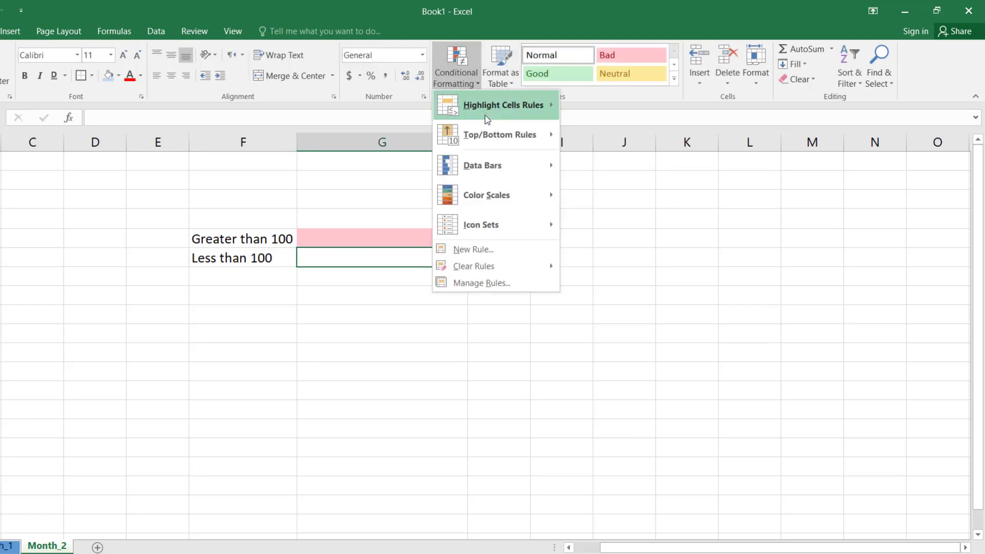
{"action": "mouse_move", "coordinate": [485, 115]}
{"action": "left_click", "coordinate": [633, 137]}
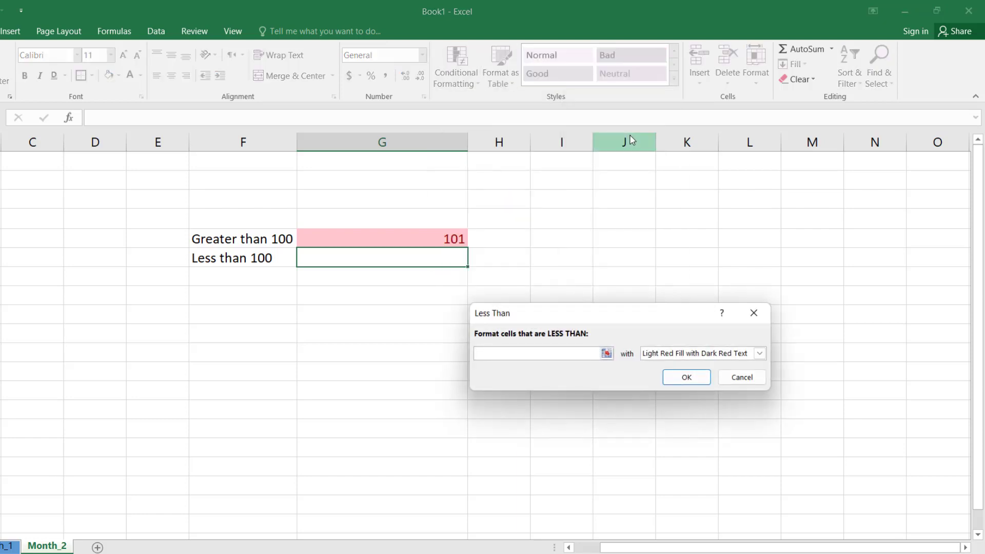
{"action": "type", "text": "100"}
{"action": "key", "text": "Return"}
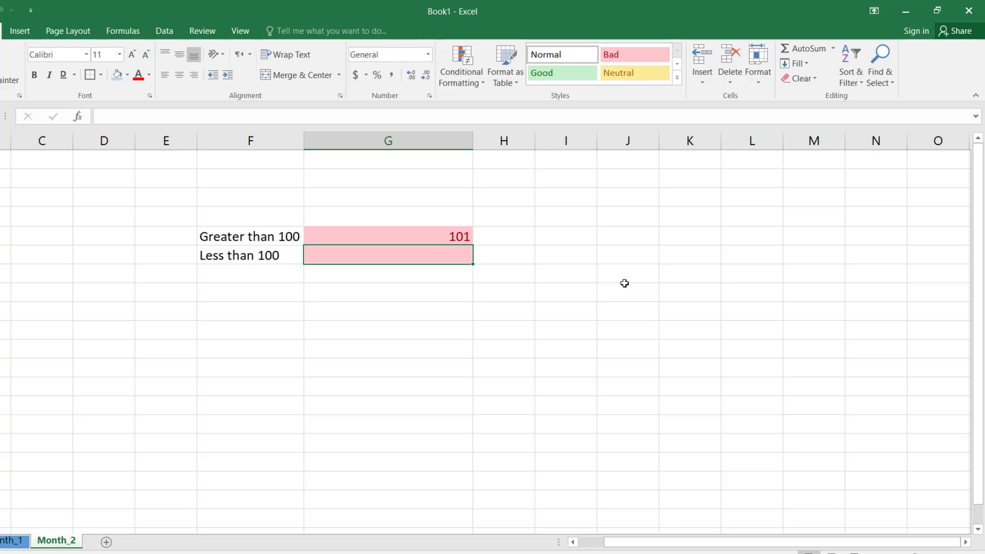
Step: Enter the test value 150 in the cell beside "Less than 100"
{"action": "type", "text": "150"}
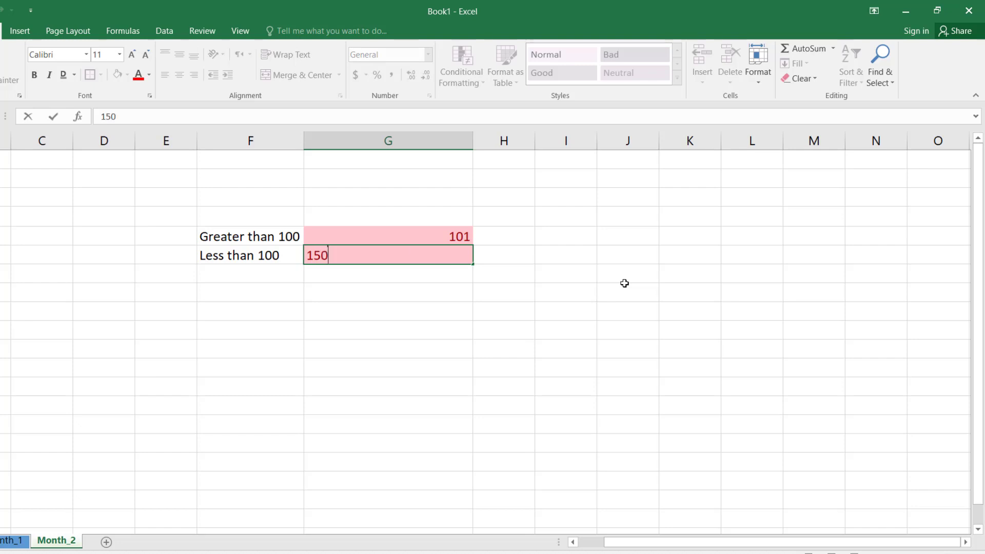
{"action": "key", "text": "Return"}
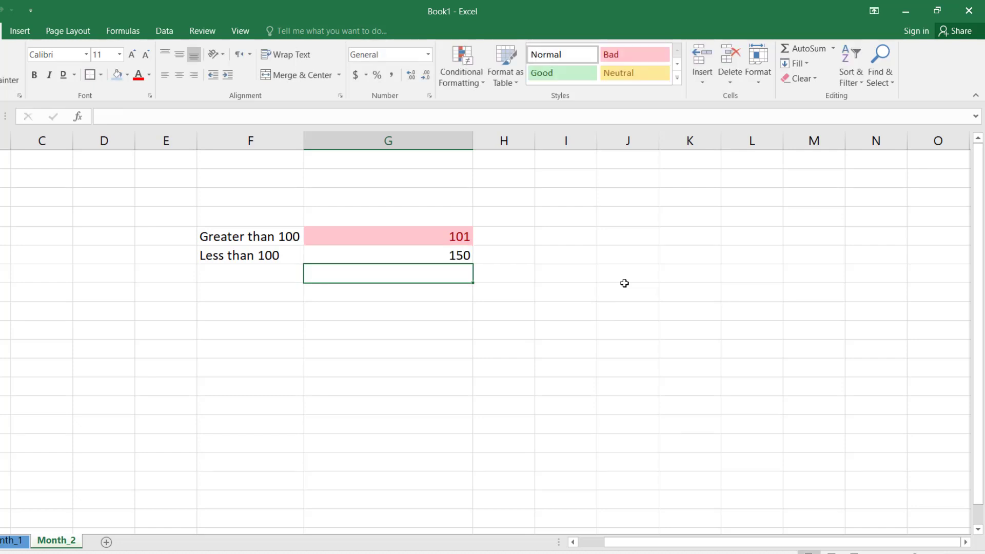
{"action": "key", "text": "Up"}
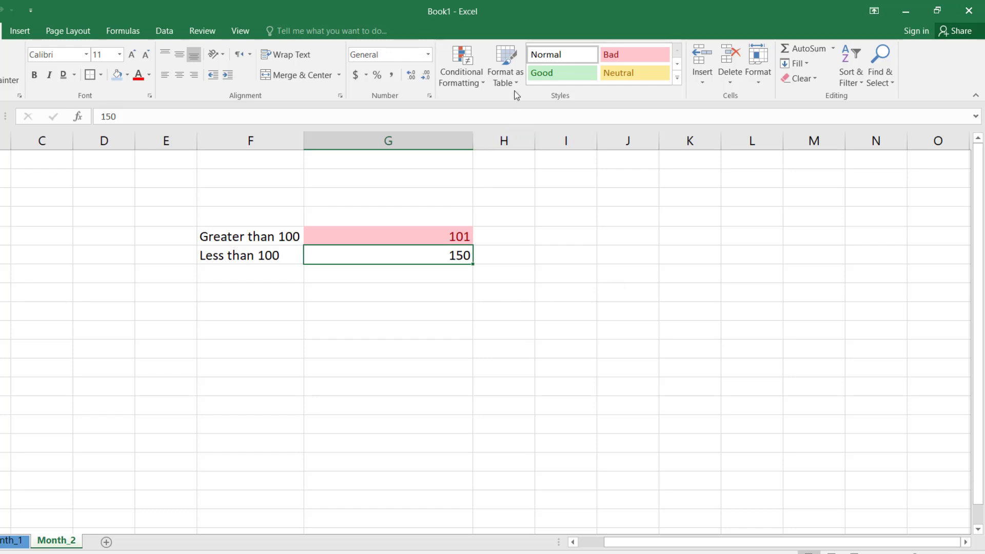
Step: Apply a Between highlight rule of 10 and 20 with Light Red Fill with Dark Red Text to the column G cell below 150
{"action": "left_click", "coordinate": [483, 85]}
{"action": "mouse_move", "coordinate": [495, 105]}
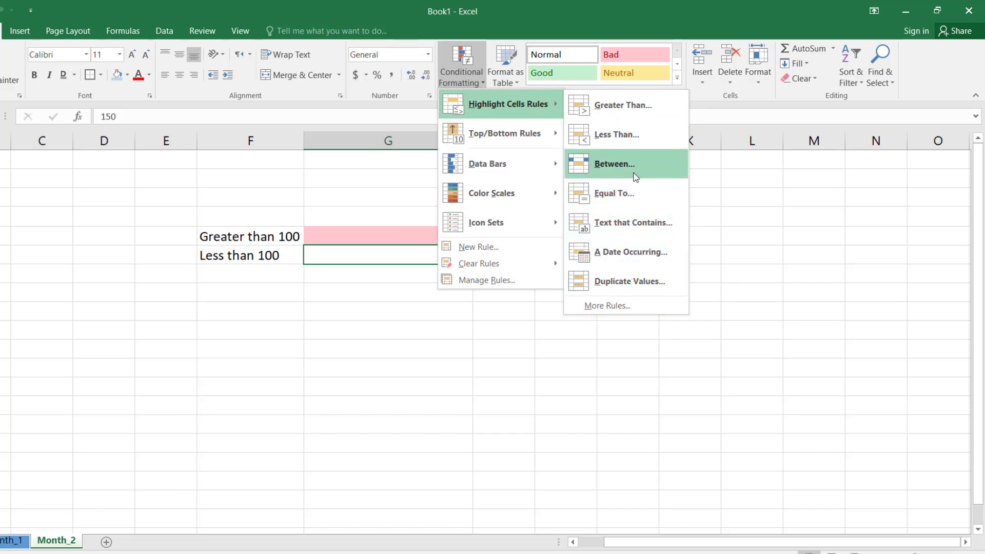
{"action": "left_click", "coordinate": [343, 276]}
{"action": "left_click", "coordinate": [345, 276]}
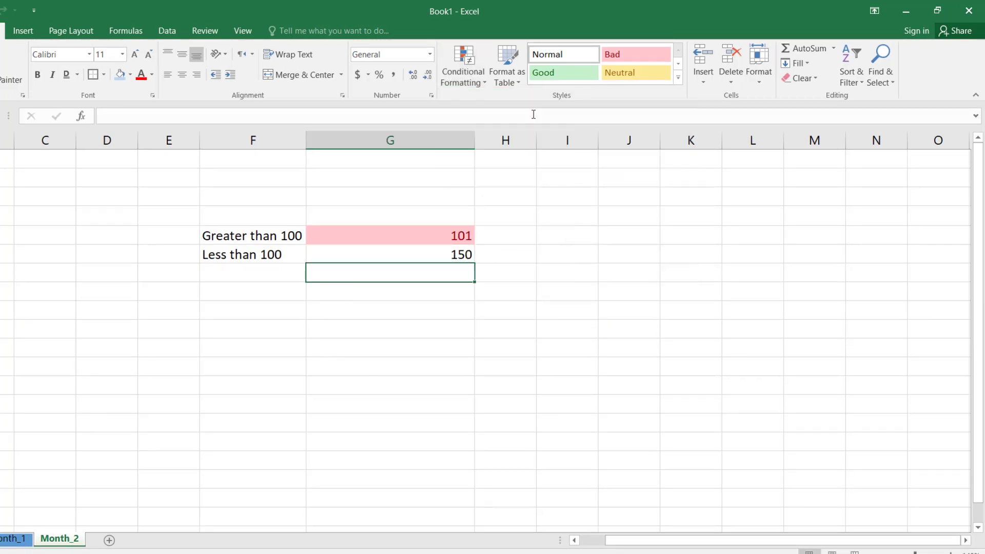
{"action": "left_click", "coordinate": [475, 83]}
{"action": "mouse_move", "coordinate": [509, 103]}
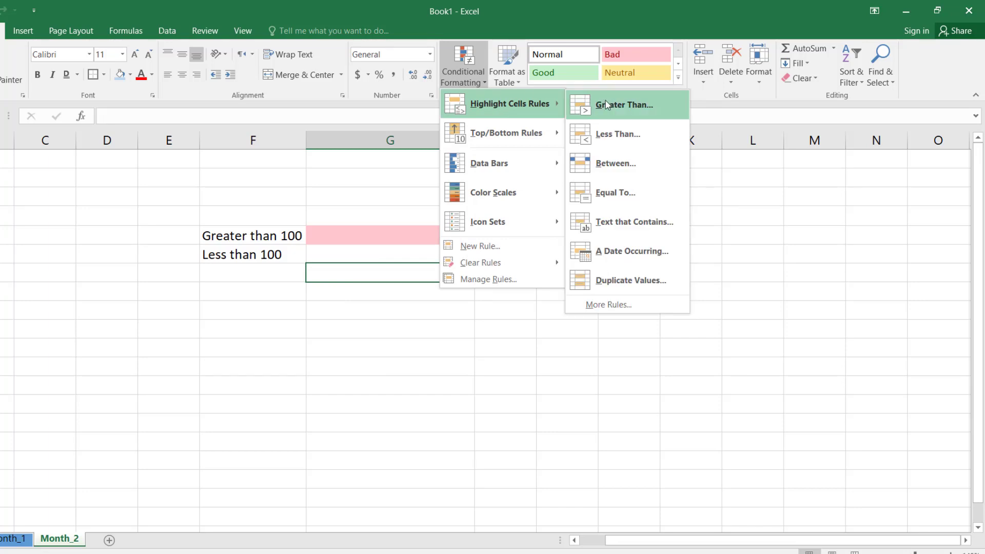
{"action": "left_click", "coordinate": [617, 163]}
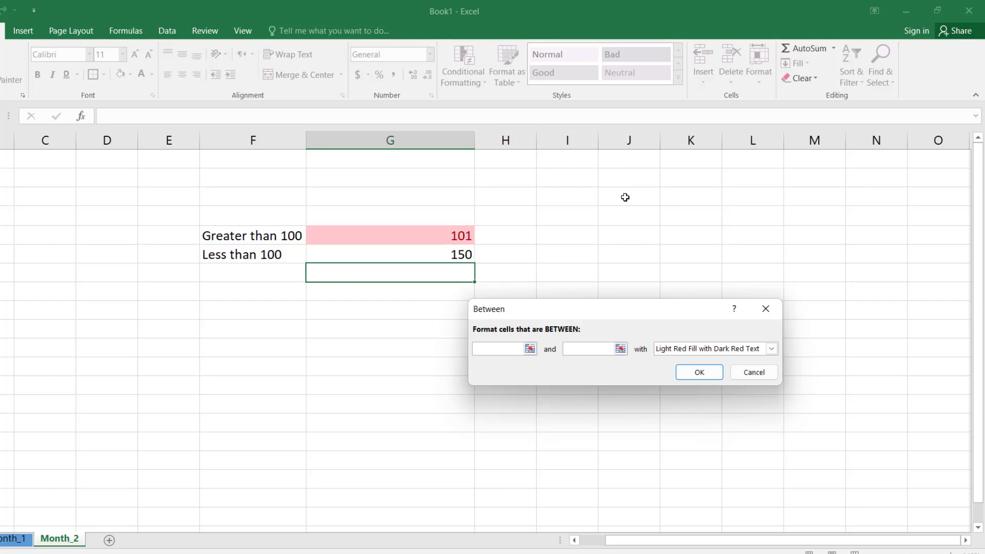
{"action": "type", "text": "10"}
{"action": "left_click", "coordinate": [587, 348]}
{"action": "type", "text": "20"}
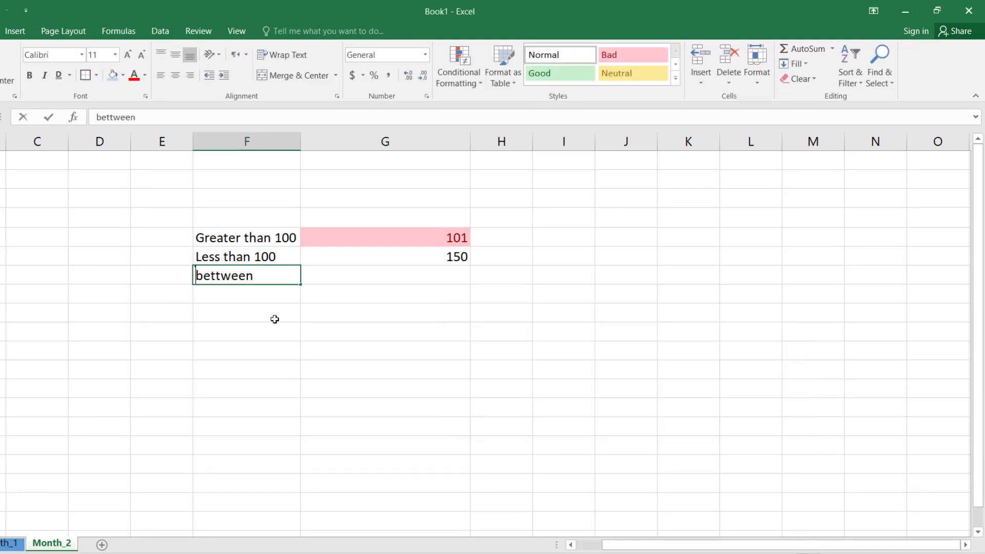
Step: Enter the label "Between" in the column F cell below "Less than 100"
{"action": "type", "text": "Be"}
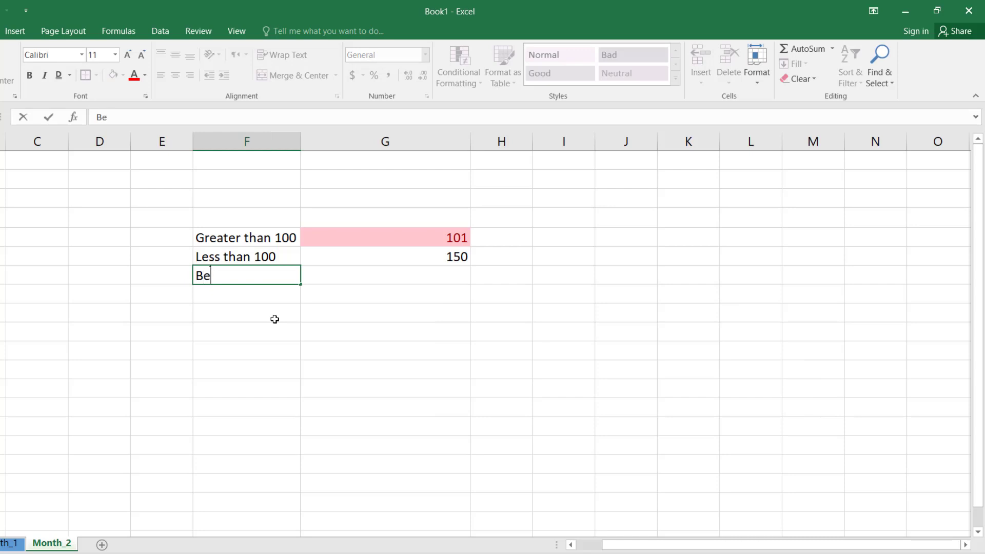
{"action": "type", "text": "tween"}
{"action": "key", "text": "Return"}
{"action": "key", "text": "Up"}
Step: Test the Between rule by entering 50 in the cell beside "Between" and replacing it with 15
{"action": "key", "text": "Right"}
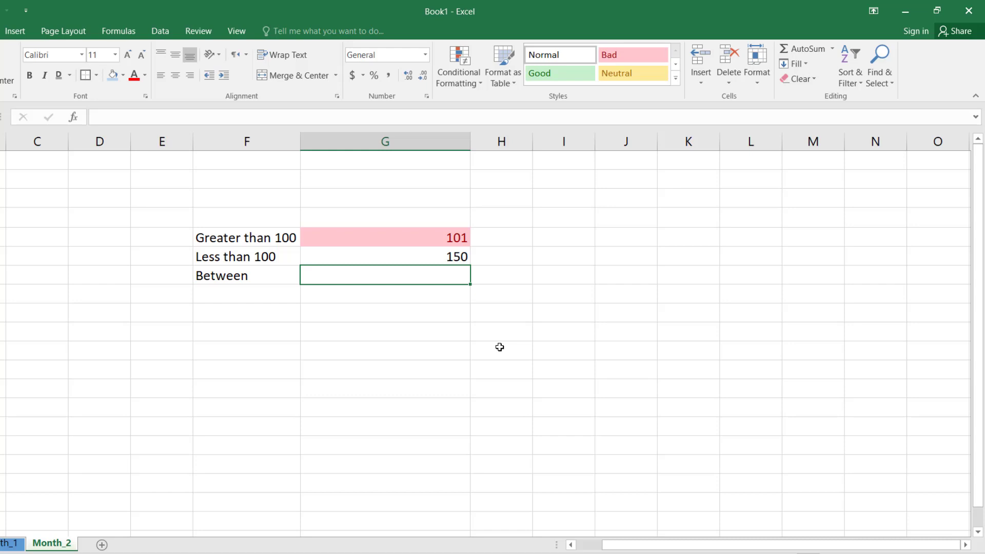
{"action": "type", "text": "50"}
{"action": "key", "text": "Return"}
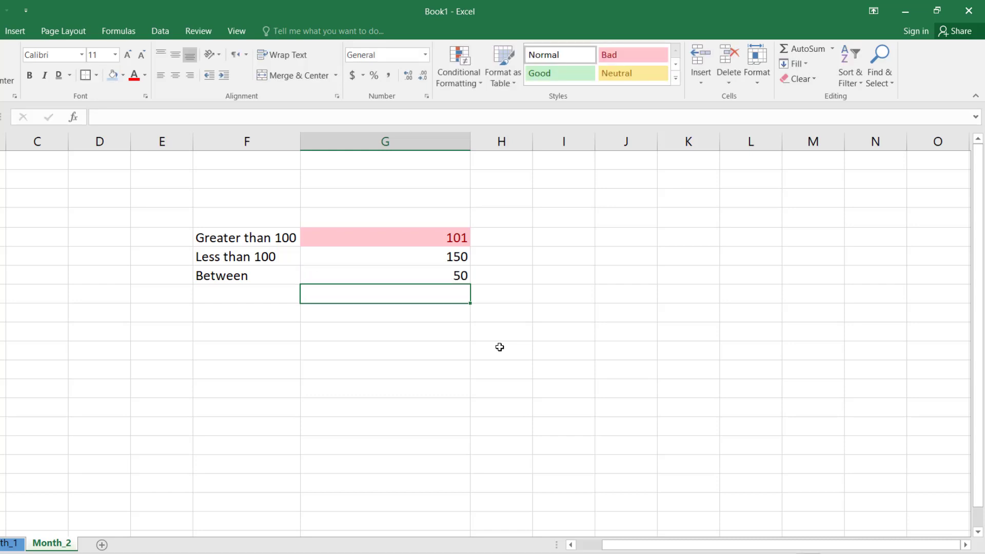
{"action": "key", "text": "Up"}
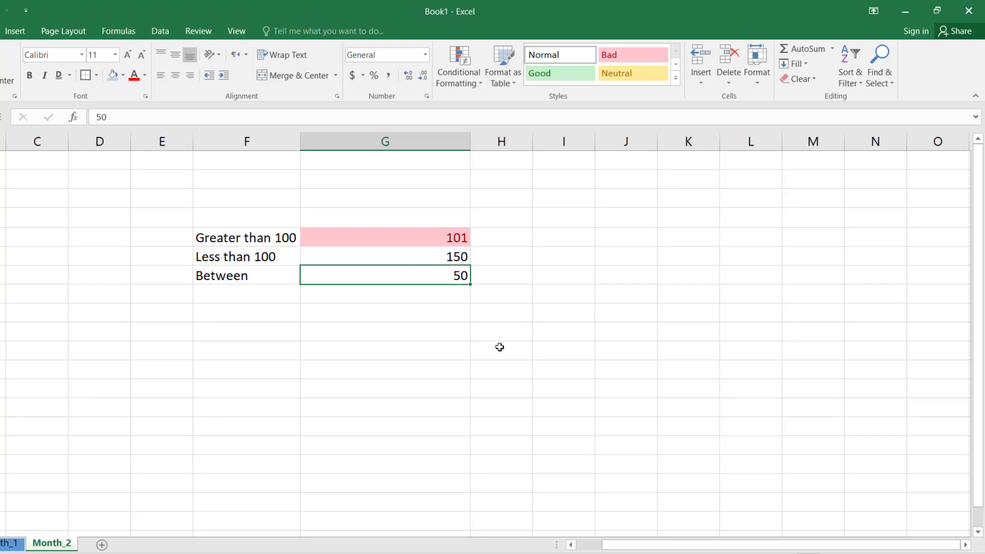
{"action": "type", "text": "15"}
{"action": "key", "text": "Return"}
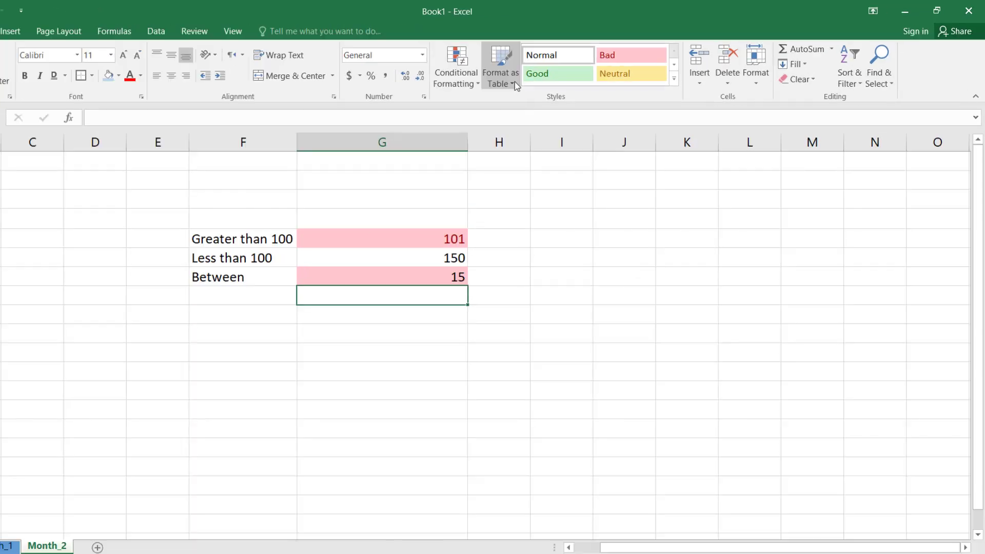
Step: Apply a Text That Contains rule for "Yes" with Light Red Fill with Dark Red Text to the empty cell below 15
{"action": "left_click", "coordinate": [461, 82]}
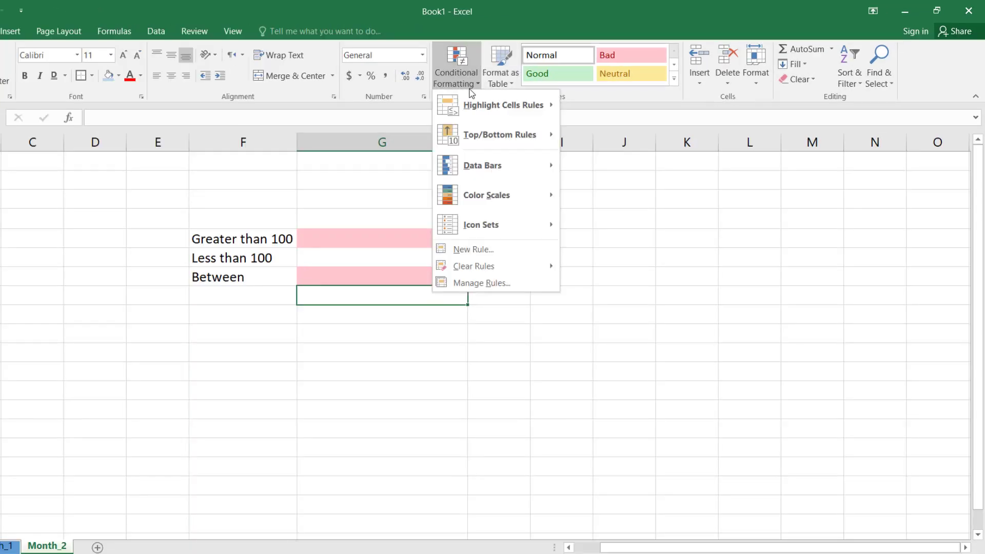
{"action": "mouse_move", "coordinate": [513, 105]}
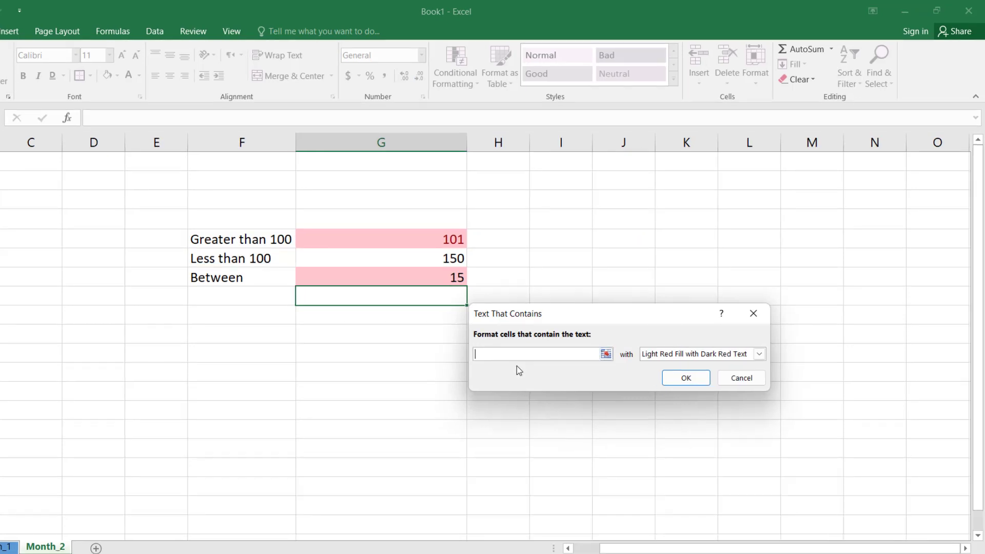
{"action": "type", "text": "Yes"}
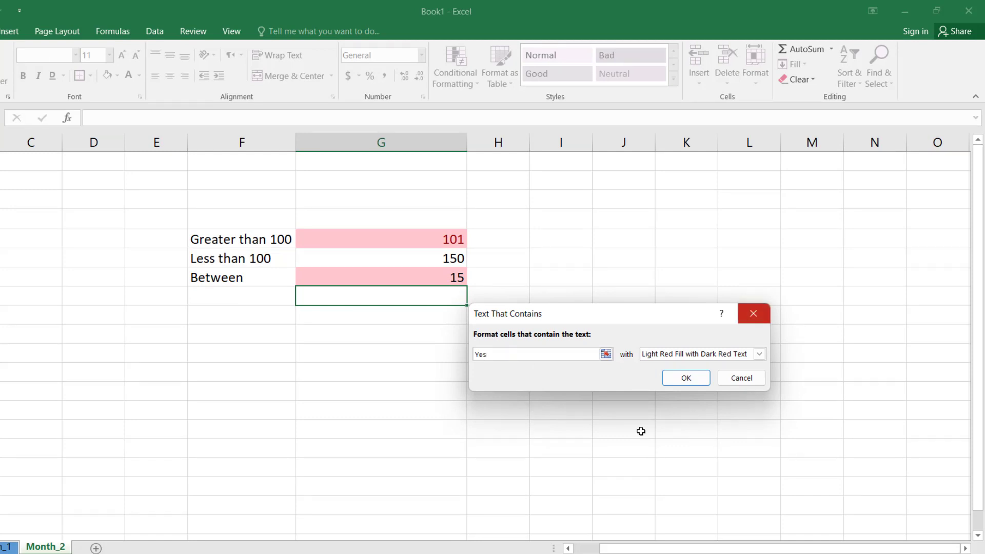
{"action": "left_click", "coordinate": [692, 380]}
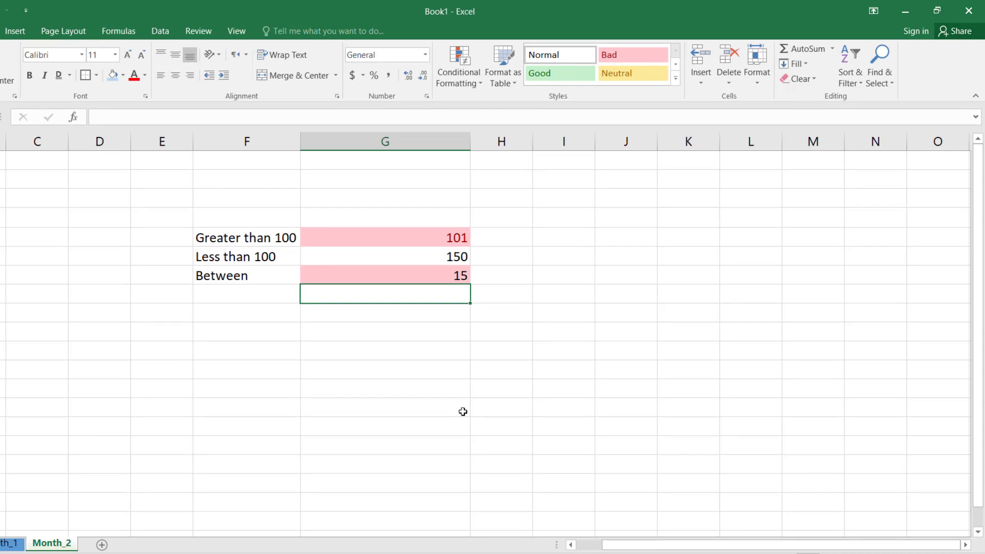
Step: Test the text rule by entering "No" in the cell below 15 and replacing it with "Yes"
{"action": "type", "text": "No"}
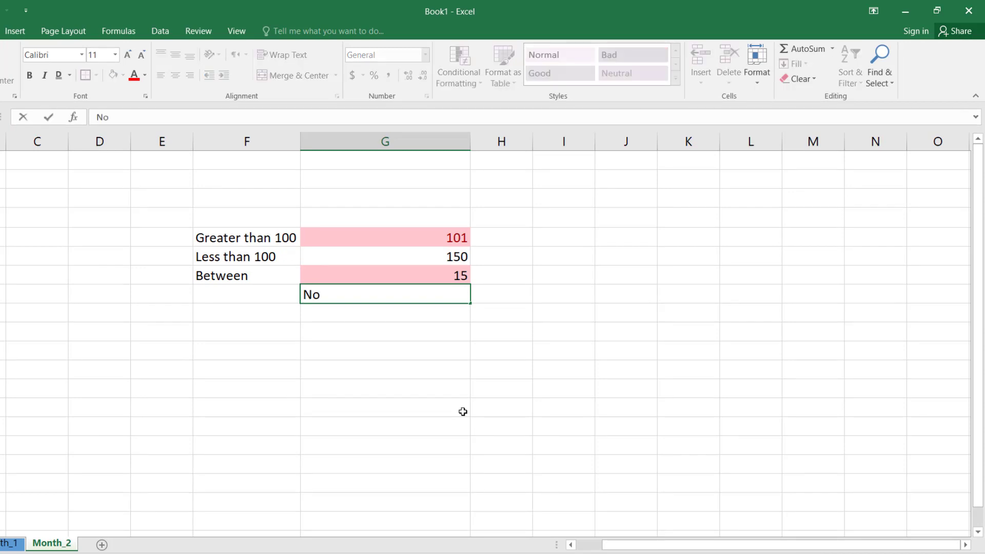
{"action": "key", "text": "Tab"}
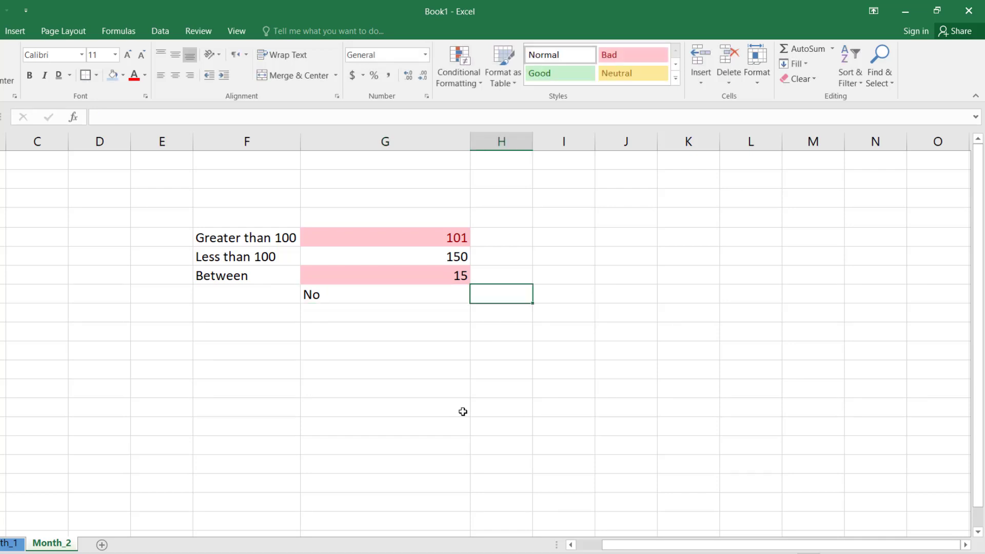
{"action": "key", "text": "Left"}
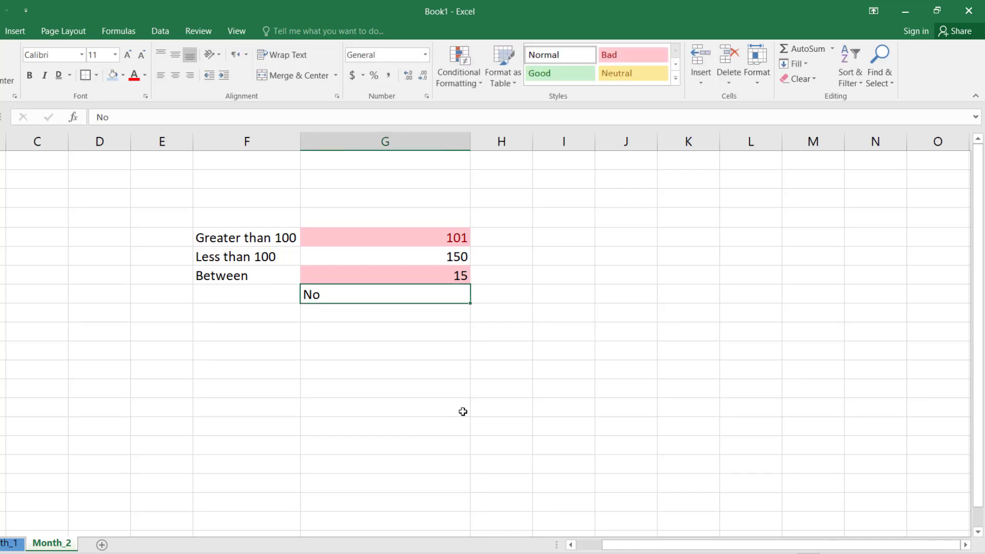
{"action": "type", "text": "Yes"}
{"action": "key", "text": "Return"}
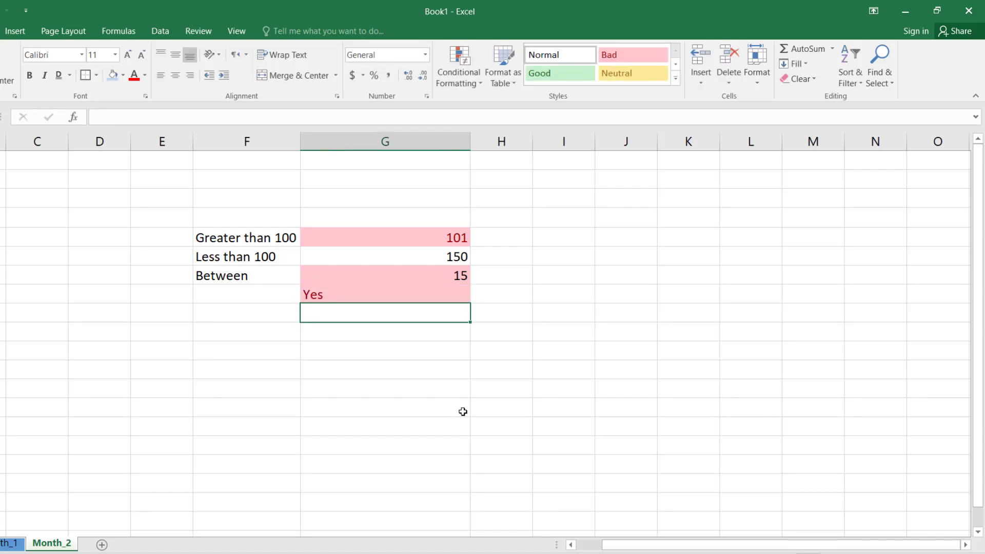
{"action": "left_click", "coordinate": [389, 293]}
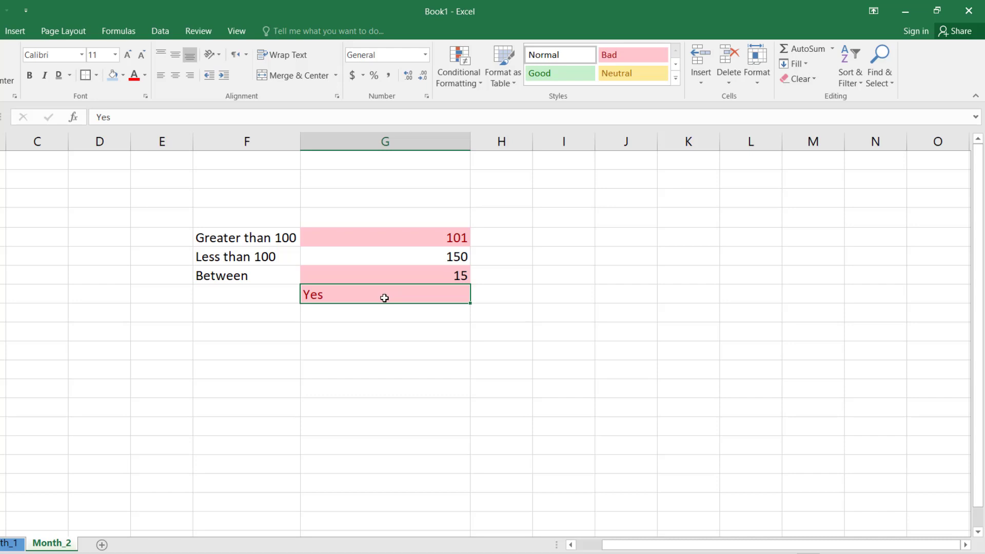
{"action": "left_click", "coordinate": [460, 72]}
{"action": "mouse_move", "coordinate": [493, 111]}
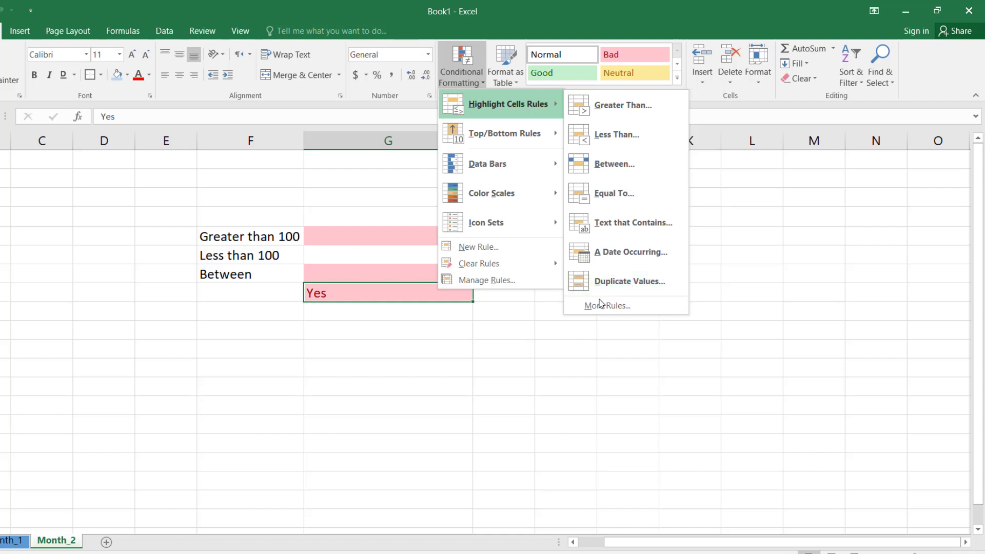
{"action": "left_click", "coordinate": [552, 335]}
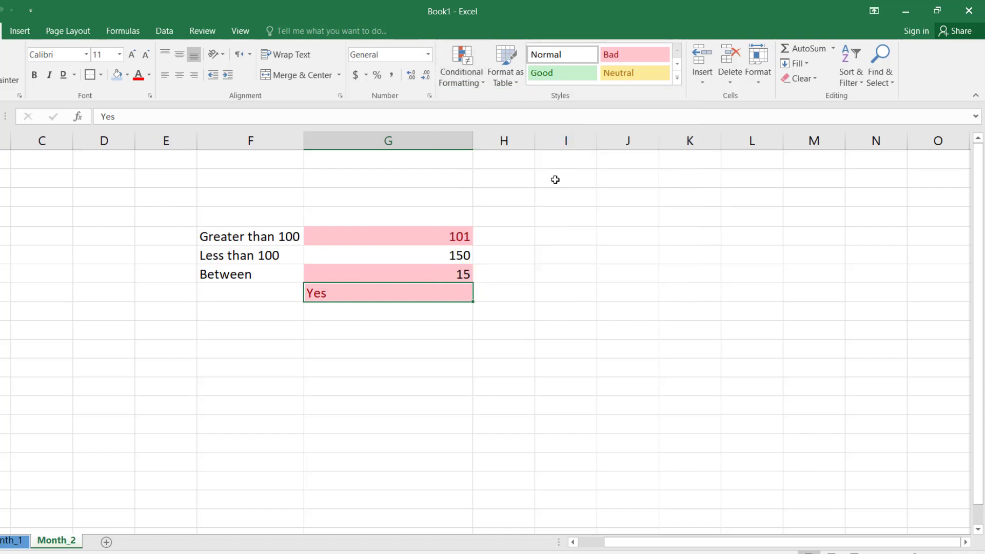
Step: Apply a Duplicate Values rule with Light Red Fill with Dark Red Text to column I cells in rows 2 to 17
{"action": "left_click_drag", "start_coordinate": [555, 181], "coordinate": [566, 463]}
{"action": "left_click", "coordinate": [477, 85]}
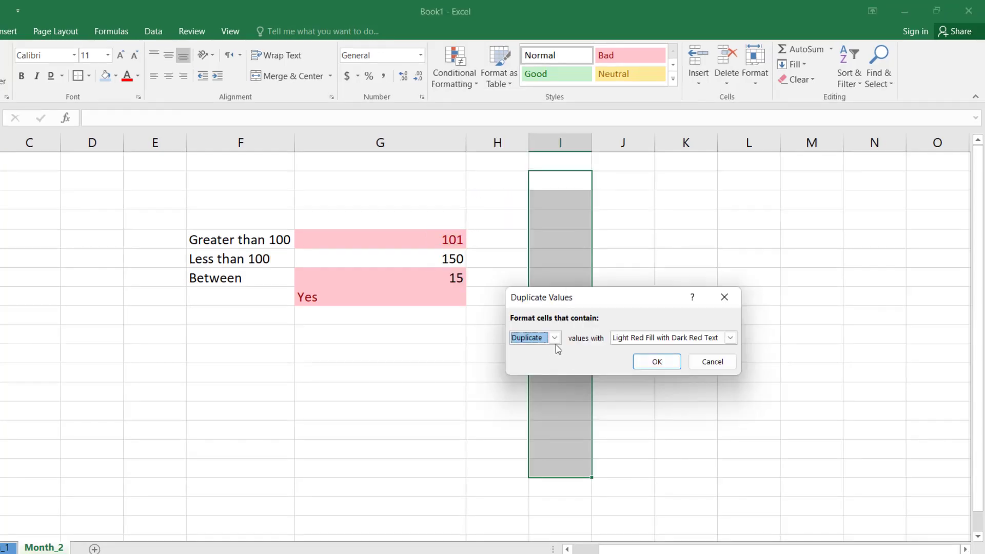
{"action": "left_click", "coordinate": [657, 361]}
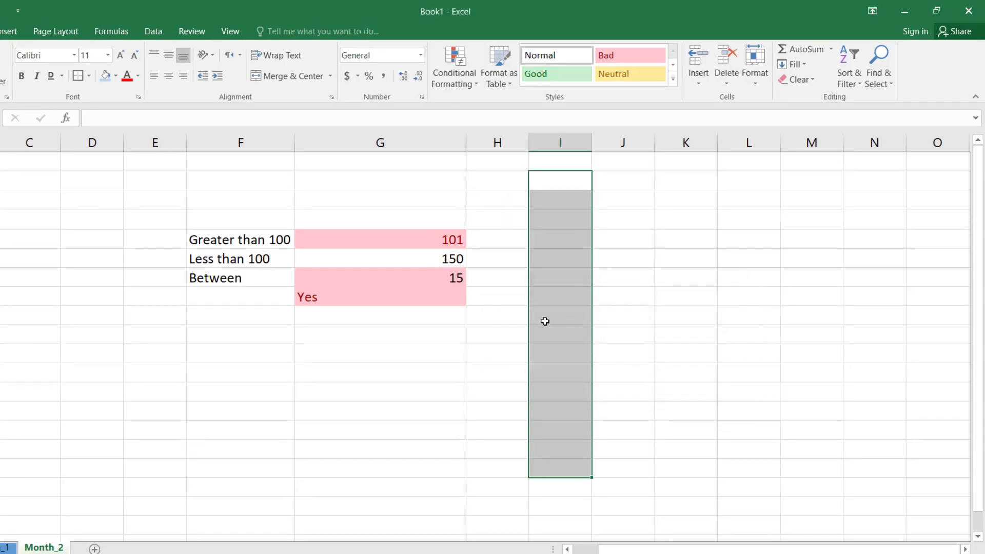
Step: Enter the numbers 1 to 5 down column I, starting in row 3
{"action": "left_click", "coordinate": [561, 203]}
{"action": "left_click", "coordinate": [561, 184]}
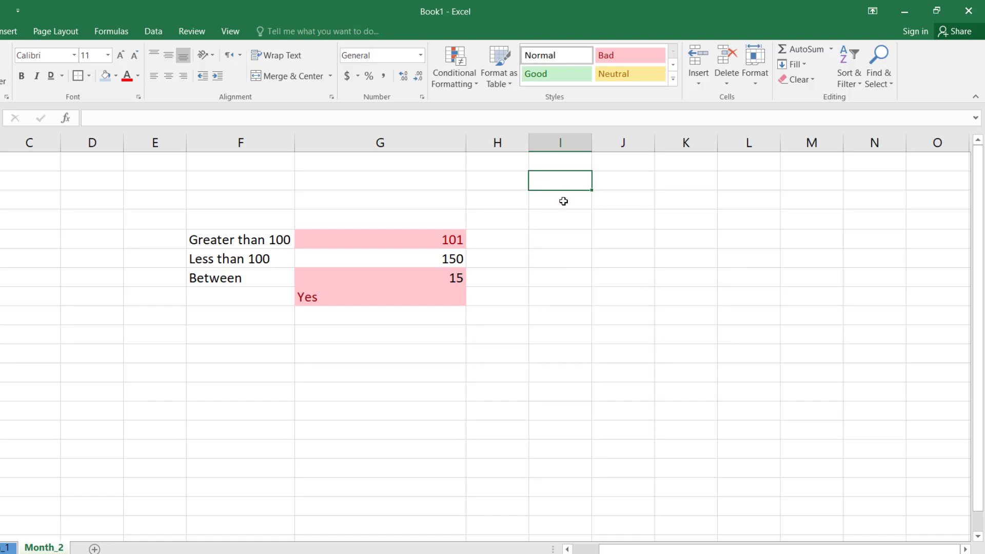
{"action": "left_click", "coordinate": [564, 201]}
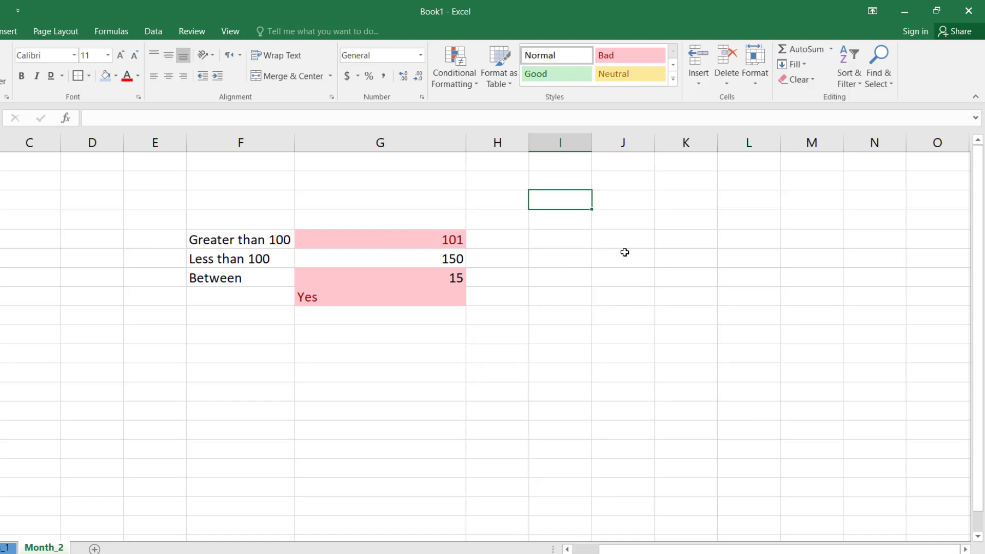
{"action": "type", "text": "1"}
{"action": "key", "text": "Return"}
{"action": "type", "text": "2"}
{"action": "key", "text": "Return"}
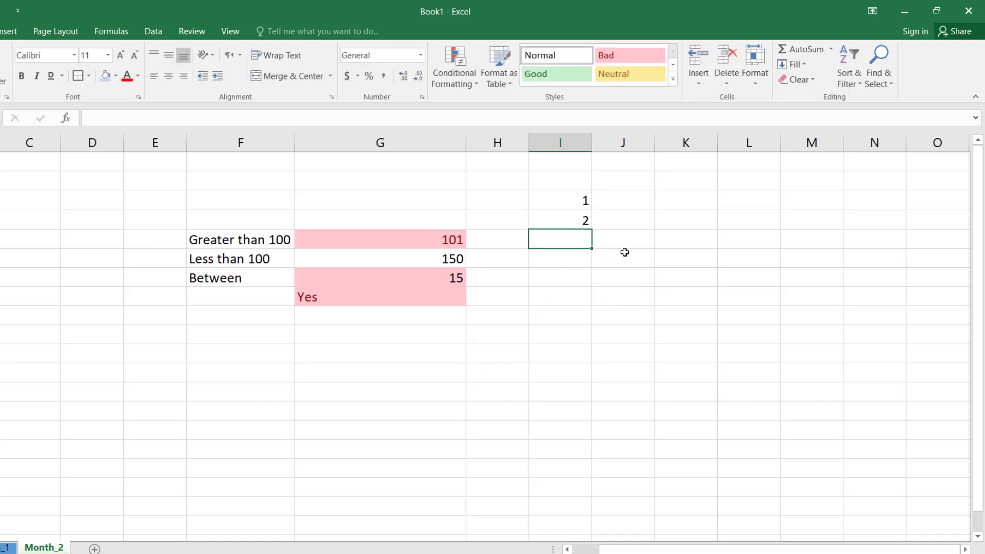
{"action": "type", "text": "3"}
{"action": "key", "text": "Return"}
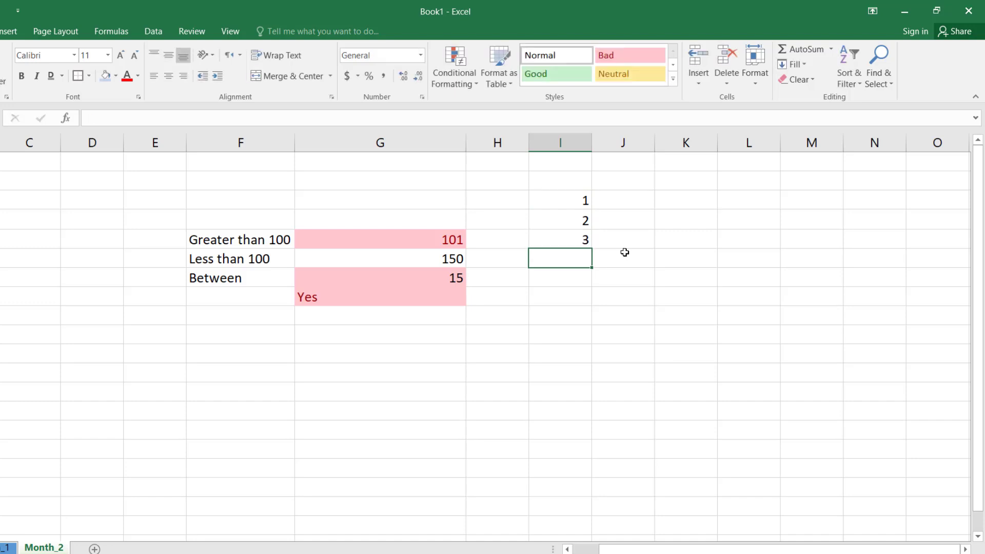
{"action": "type", "text": "4"}
{"action": "key", "text": "Return"}
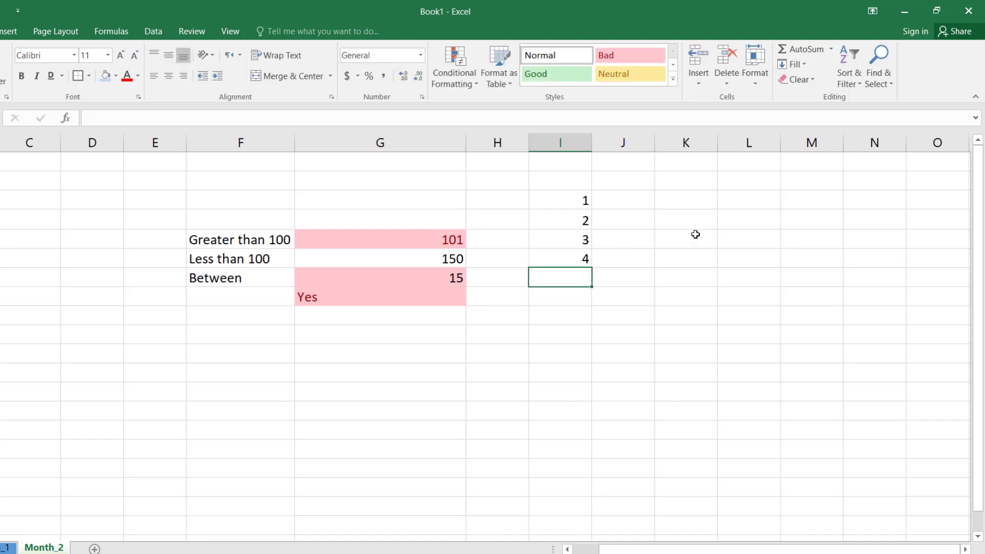
{"action": "type", "text": "5"}
{"action": "key", "text": "Return"}
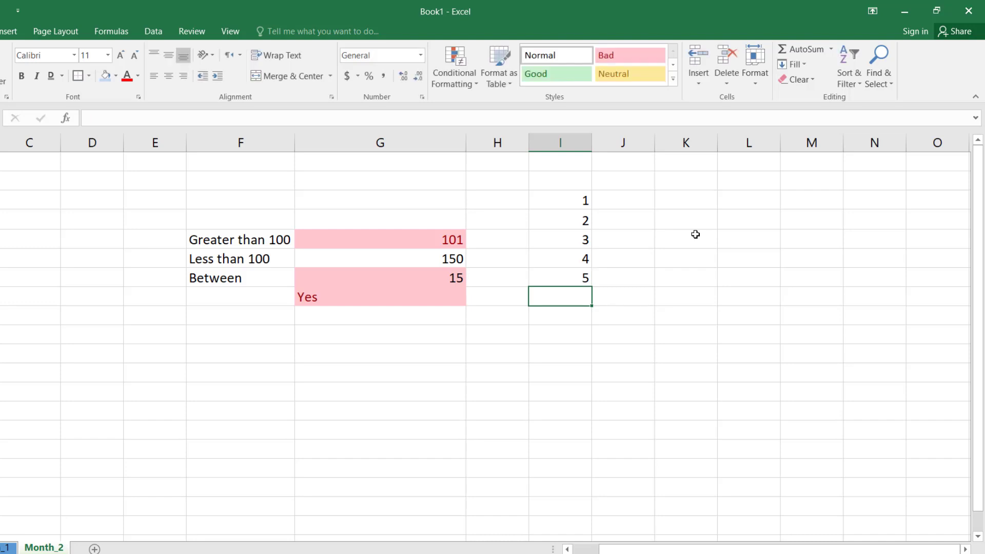
Step: Enter 6 in each of the two column I cells below 5 to test the Duplicate Values rule
{"action": "type", "text": "6"}
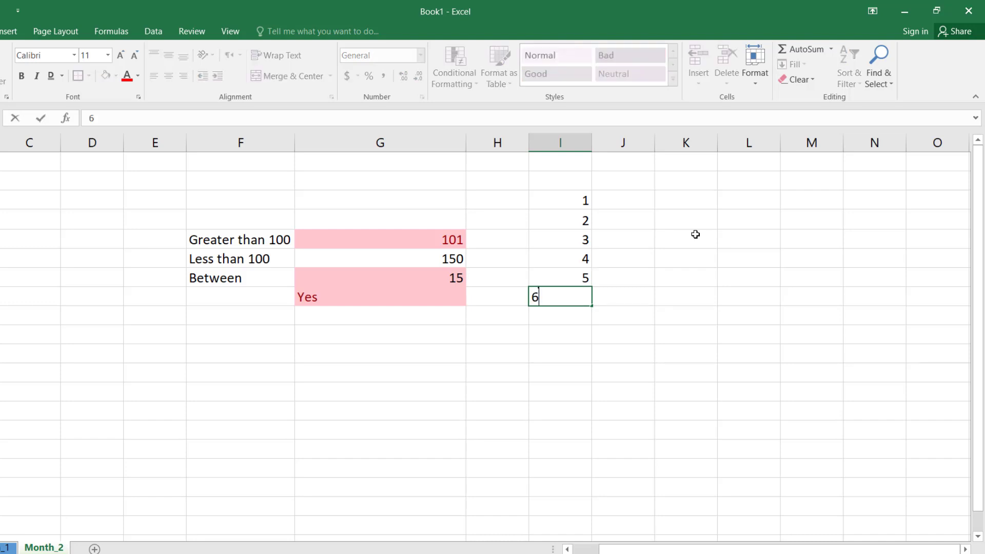
{"action": "key", "text": "Return"}
{"action": "type", "text": "6"}
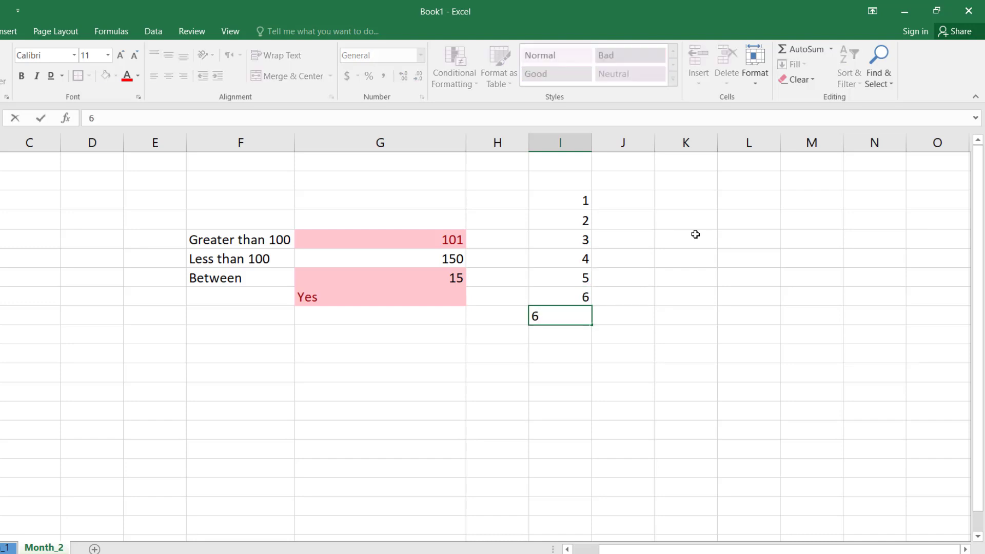
{"action": "key", "text": "Return"}
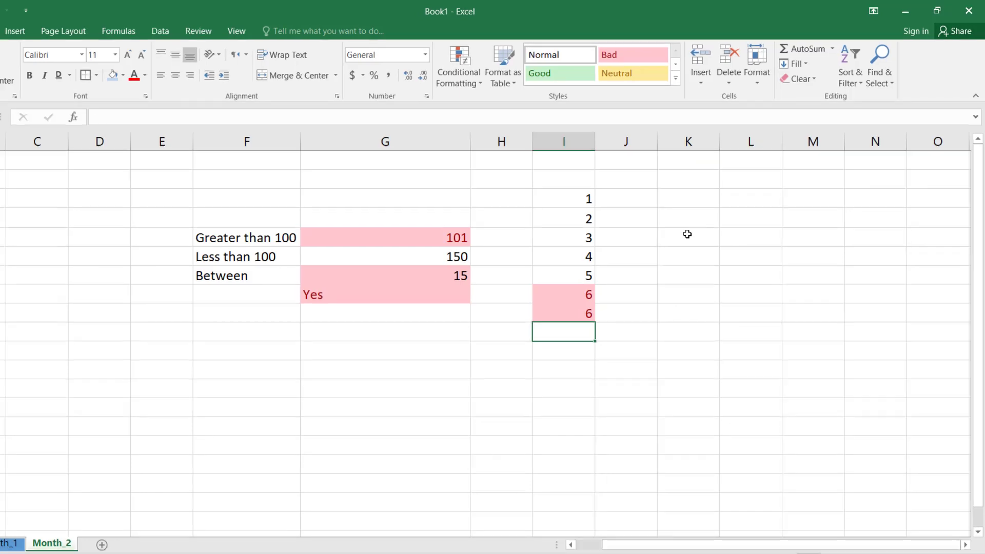
Step: Apply a Duplicate Values rule with Light Red Fill with Dark Red Text to the whole of column I
{"action": "left_click_drag", "start_coordinate": [558, 198], "coordinate": [576, 369]}
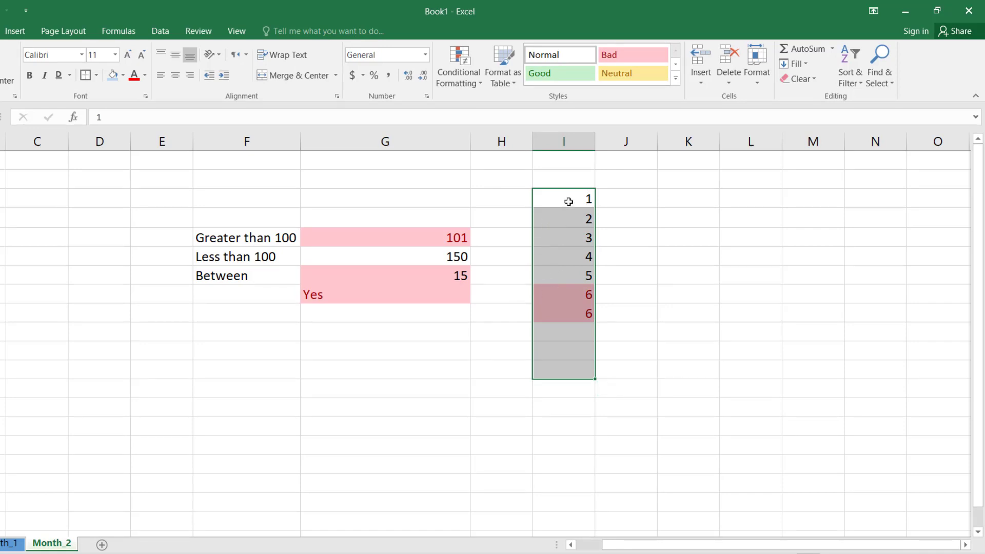
{"action": "left_click_drag", "start_coordinate": [568, 201], "coordinate": [573, 364]}
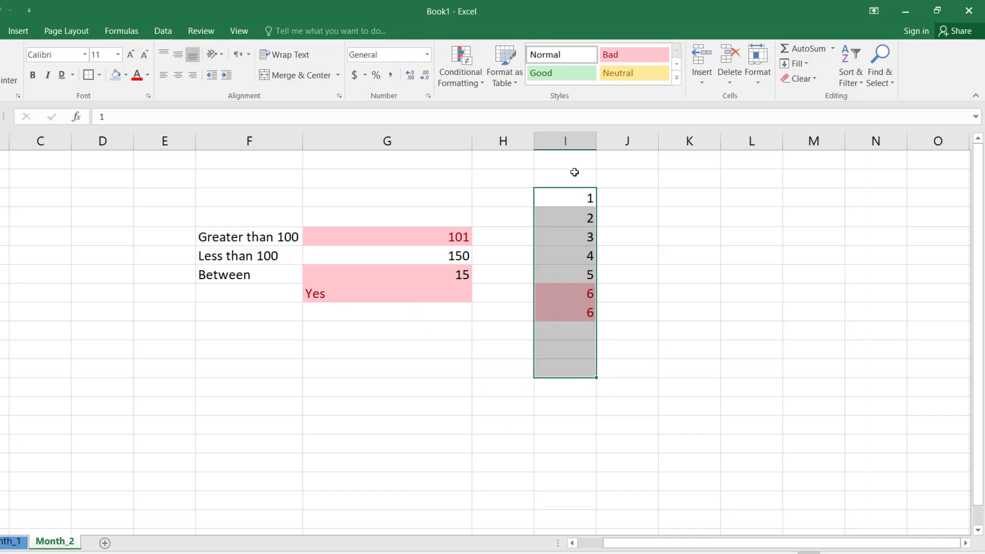
{"action": "left_click", "coordinate": [578, 141]}
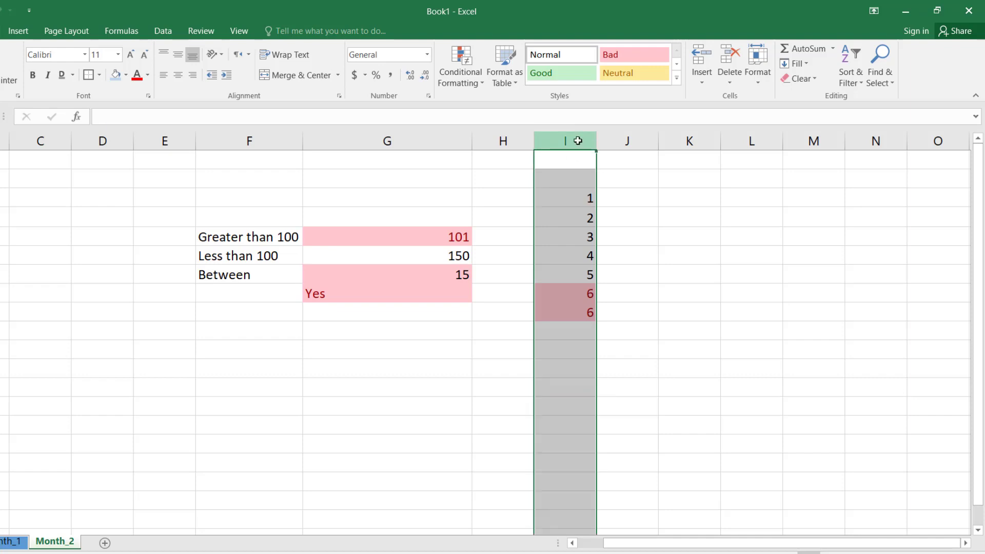
{"action": "left_click", "coordinate": [466, 81]}
{"action": "mouse_move", "coordinate": [513, 144]}
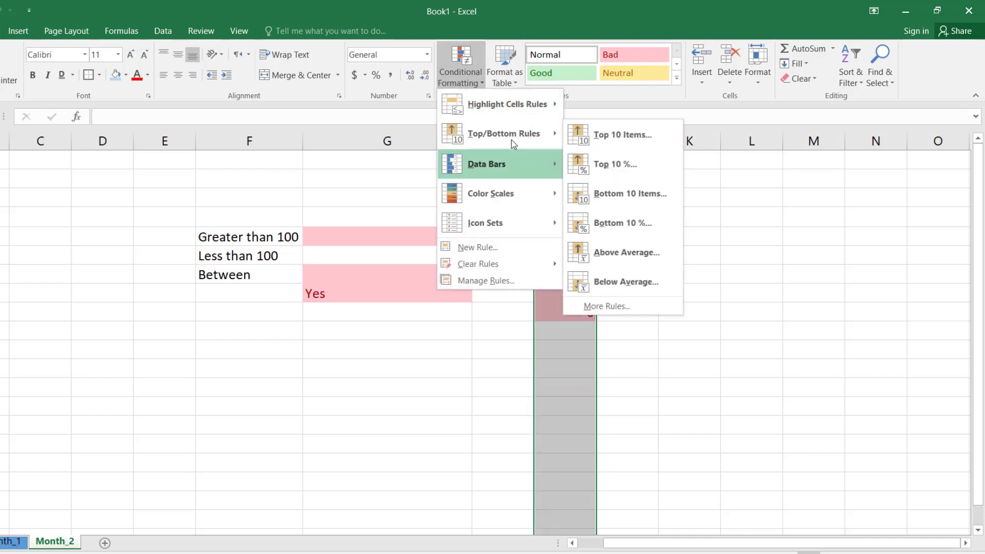
{"action": "mouse_move", "coordinate": [521, 104]}
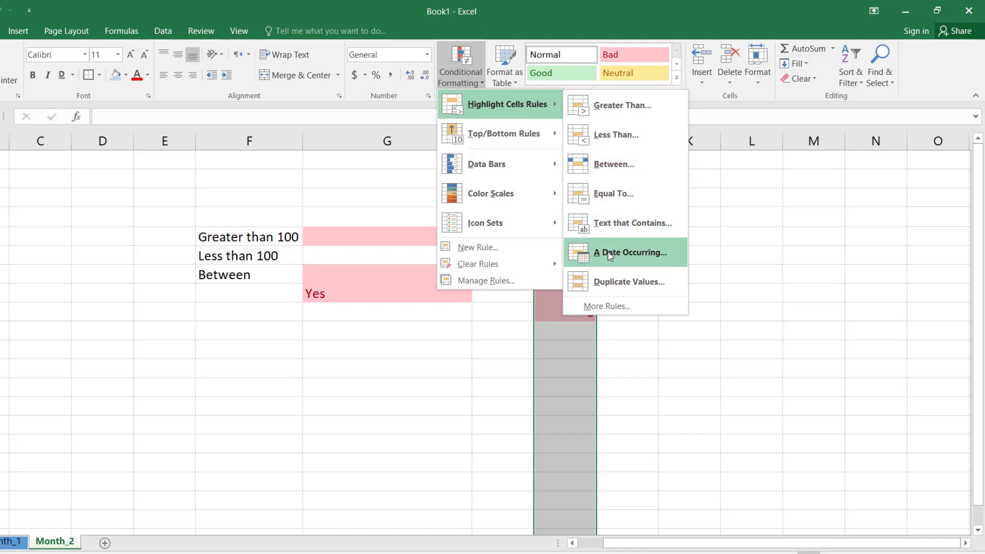
{"action": "left_click", "coordinate": [648, 285]}
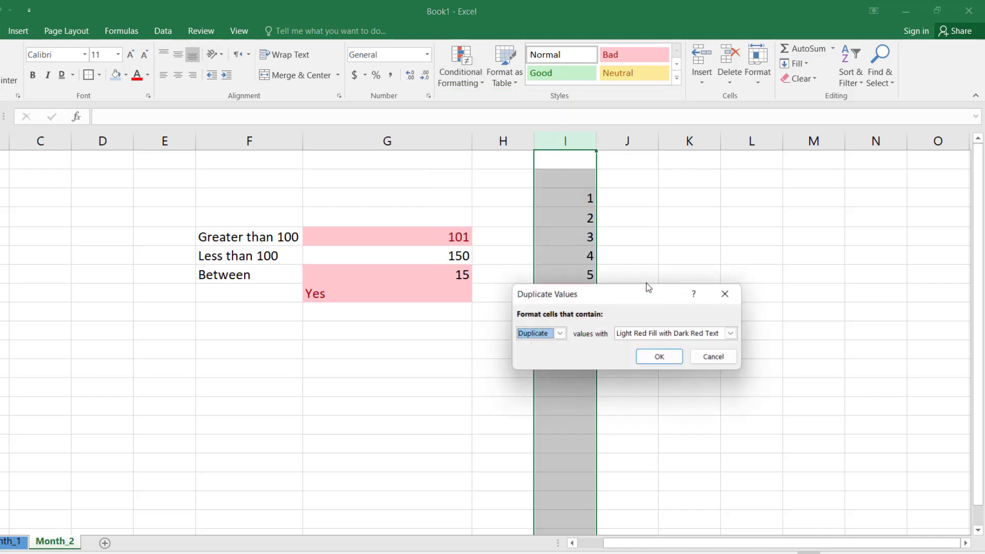
{"action": "left_click", "coordinate": [662, 358]}
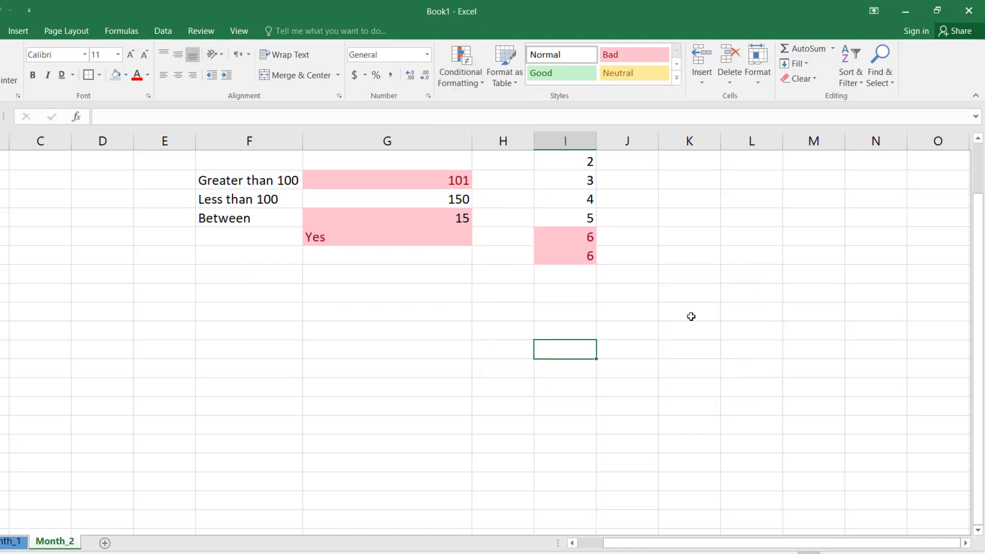
{"action": "scroll", "coordinate": [691, 316], "scroll_direction": "up", "scroll_amount": 1}
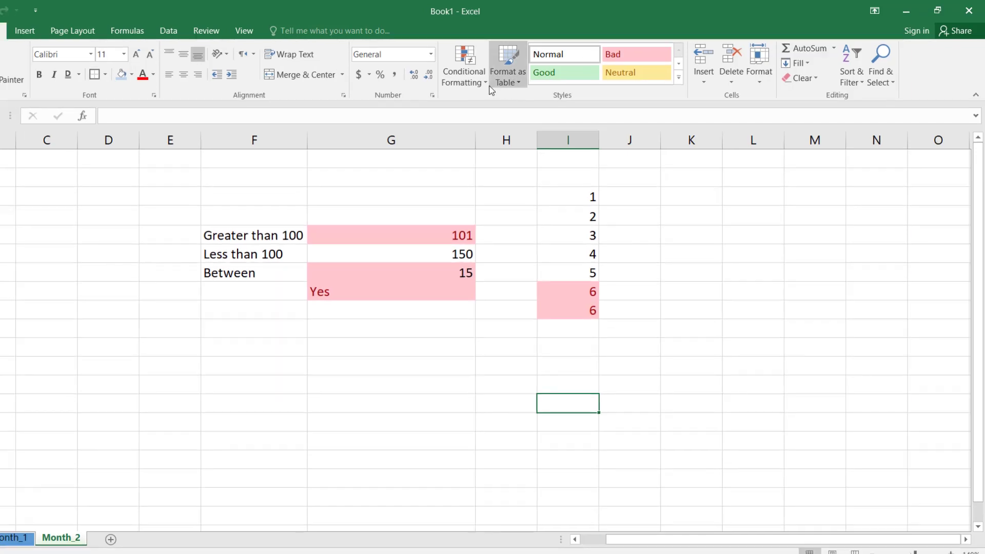
{"action": "left_click", "coordinate": [465, 76]}
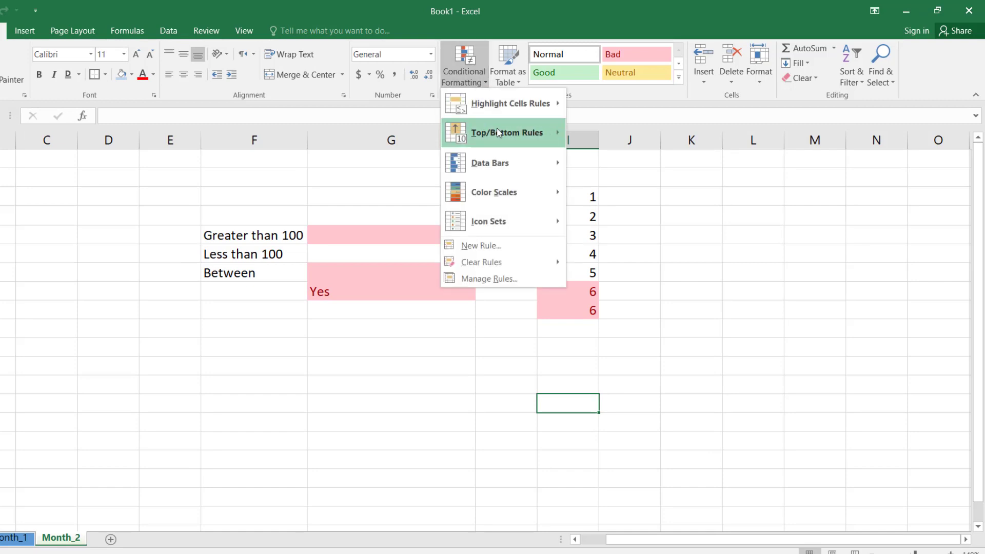
{"action": "mouse_move", "coordinate": [500, 134]}
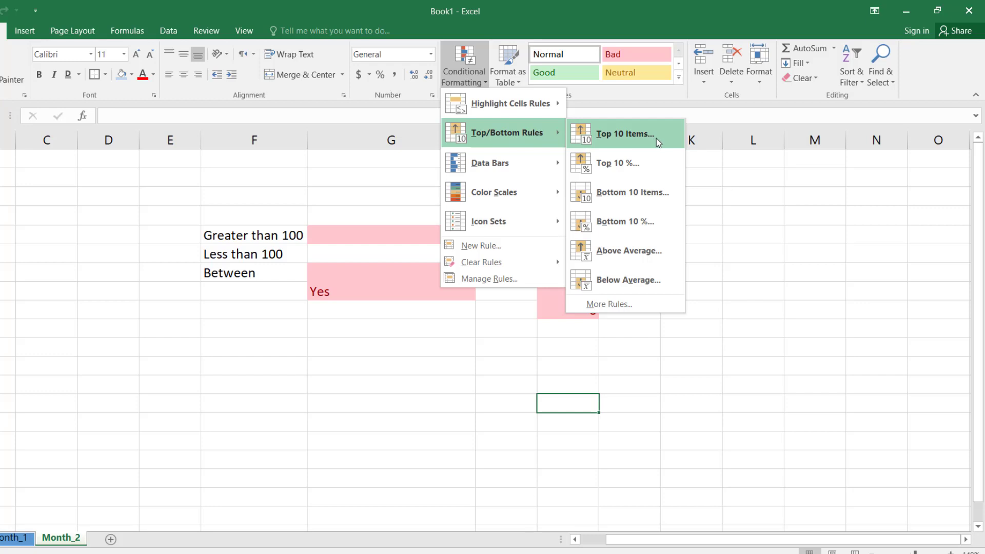
{"action": "left_click", "coordinate": [368, 337]}
Step: Apply a Top 10 Items rule with Light Red Fill with Dark Red Text to the whole of column K
{"action": "left_click", "coordinate": [690, 139]}
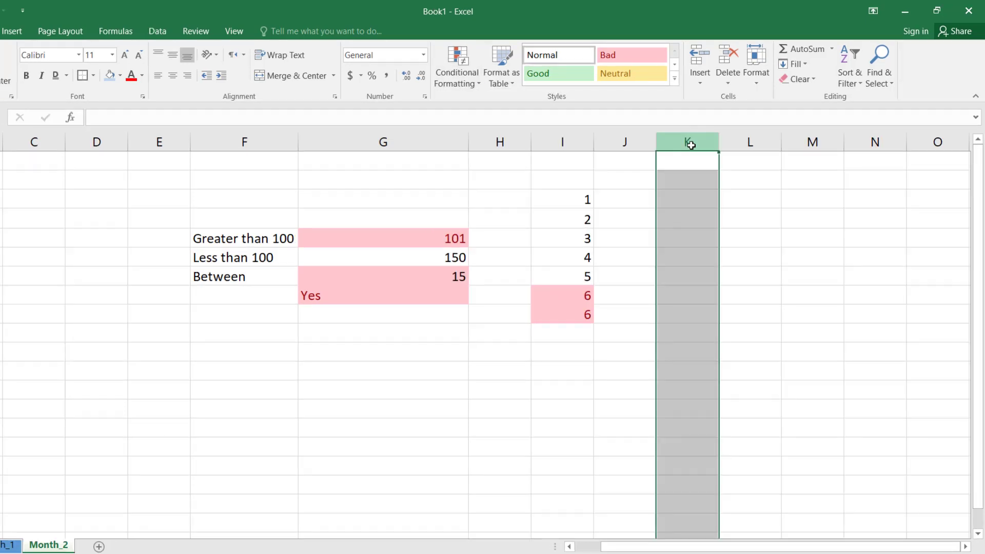
{"action": "left_click", "coordinate": [485, 83]}
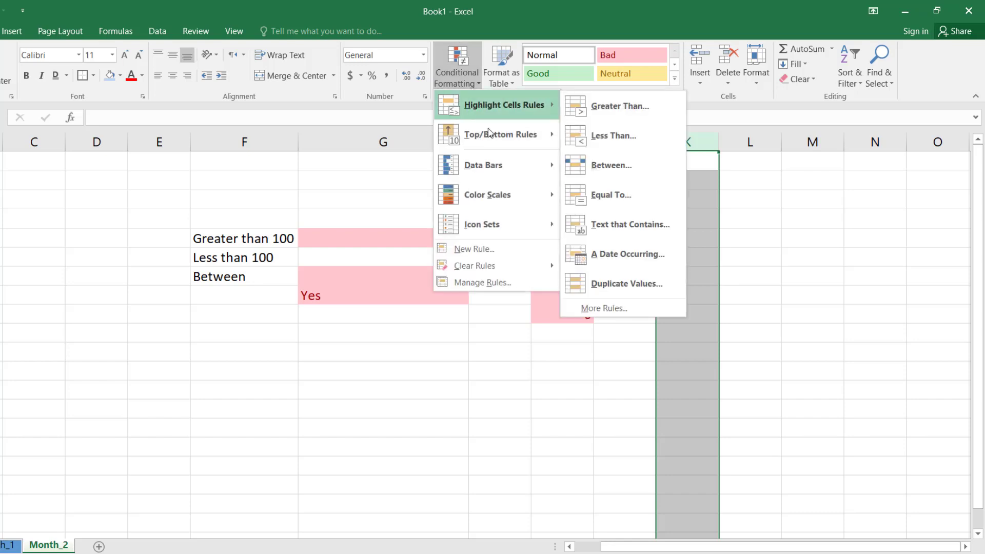
{"action": "mouse_move", "coordinate": [493, 134]}
{"action": "left_click", "coordinate": [591, 136]}
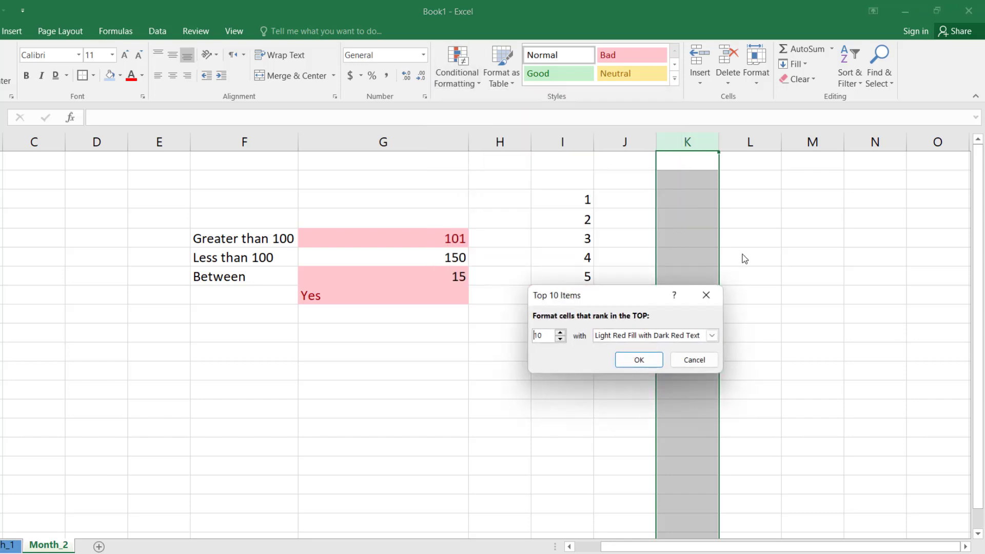
{"action": "left_click", "coordinate": [638, 359]}
{"action": "left_click", "coordinate": [739, 258]}
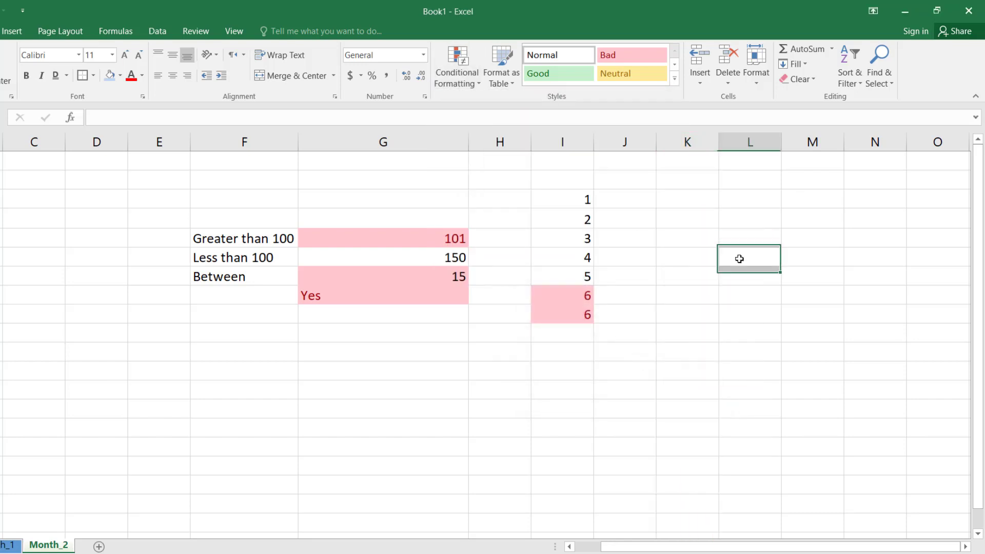
Step: Enter 1 and 2 in the first two cells of column K
{"action": "left_click", "coordinate": [693, 161]}
{"action": "key", "text": "F2"}
{"action": "type", "text": "1"}
{"action": "key", "text": "Return"}
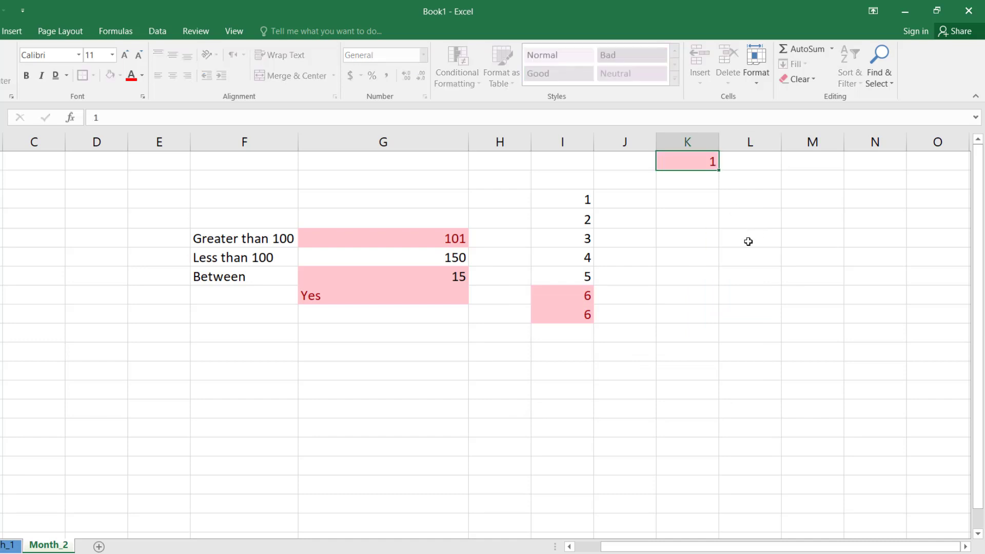
{"action": "type", "text": "2"}
{"action": "key", "text": "Return"}
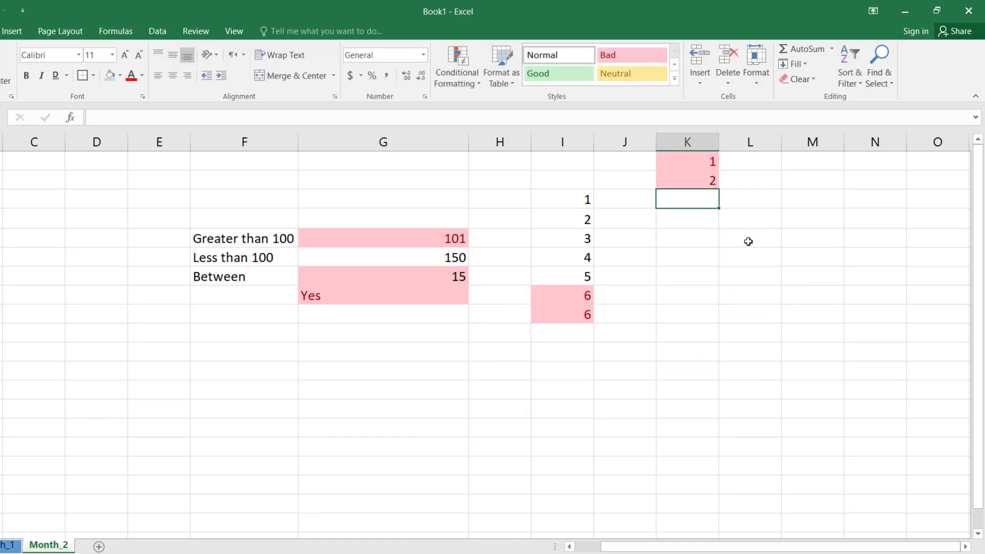
Step: Fill the number series from the 1 and 2 in column K down to 19
{"action": "key", "text": "Up"}
{"action": "key", "text": "Up"}
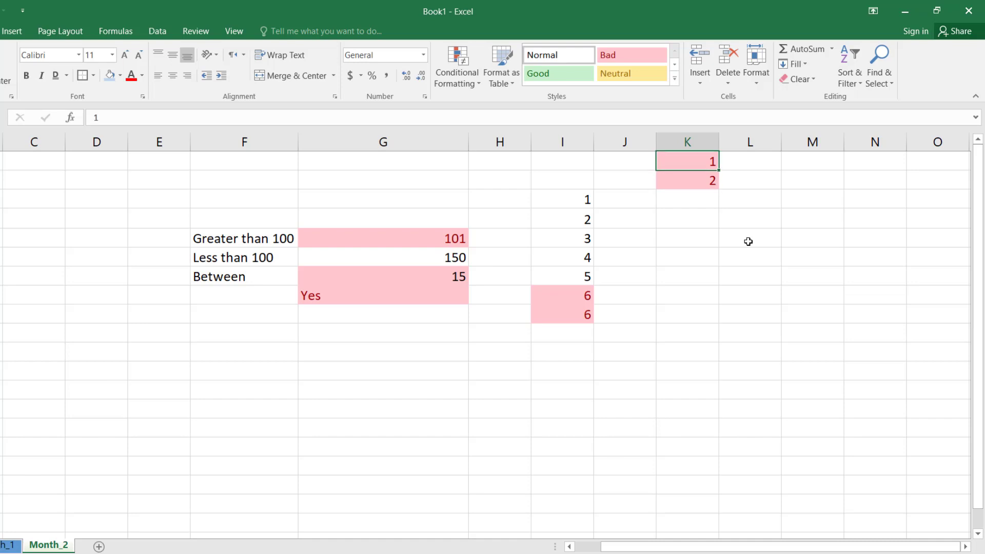
{"action": "key", "text": "shift+Down"}
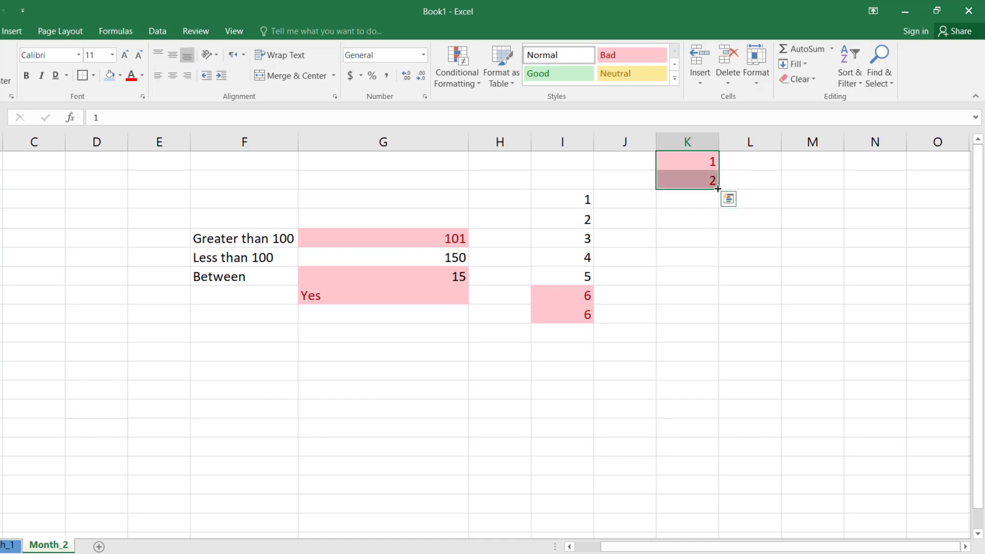
{"action": "left_click_drag", "start_coordinate": [718, 212], "coordinate": [719, 511]}
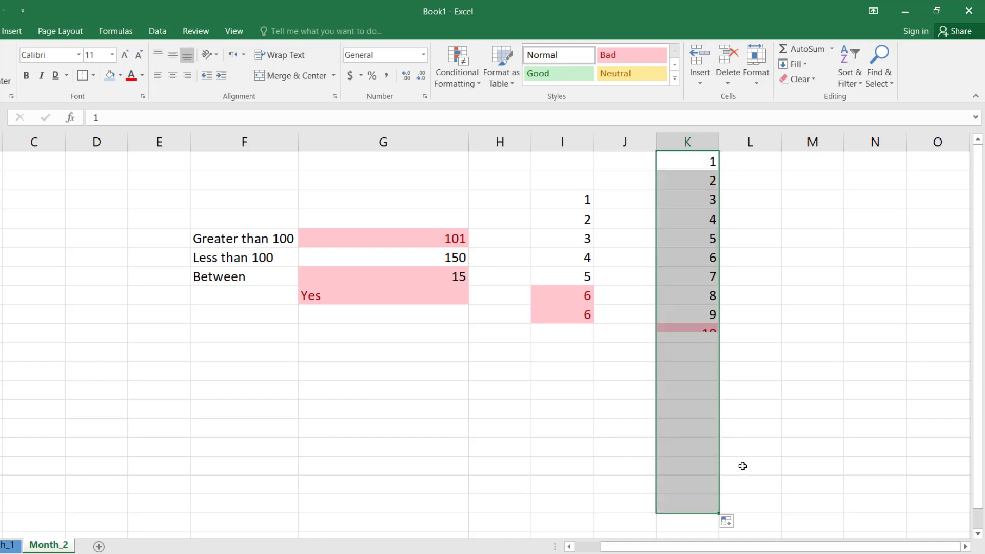
{"action": "left_click", "coordinate": [793, 318]}
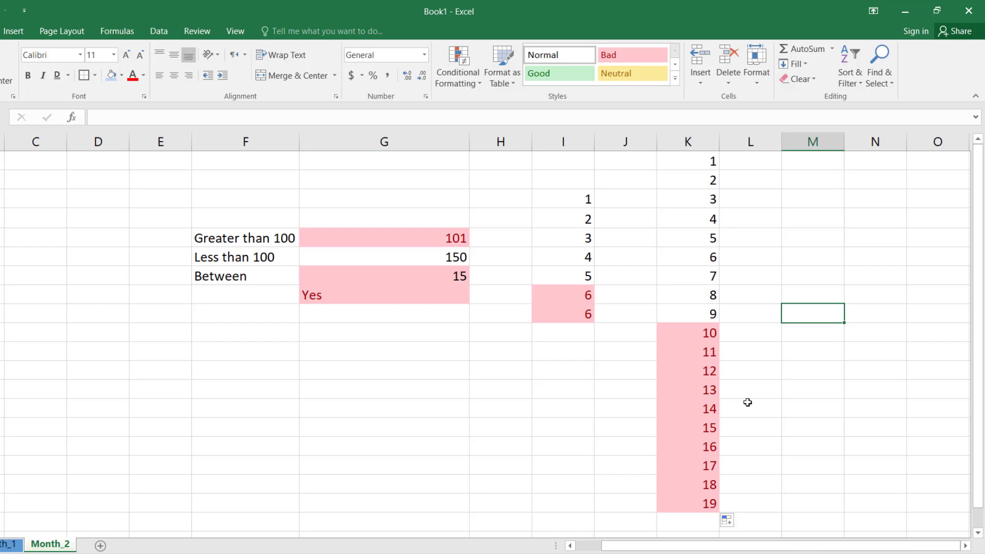
Step: Extend the column K number series from 19 down to row 34
{"action": "left_click", "coordinate": [703, 390]}
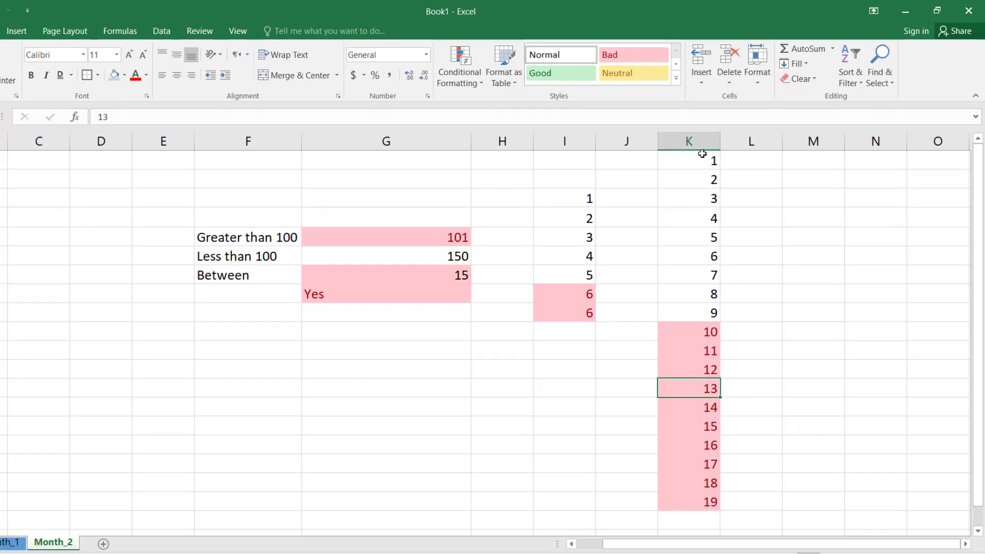
{"action": "left_click", "coordinate": [699, 156]}
{"action": "left_click_drag", "start_coordinate": [699, 159], "coordinate": [714, 447]}
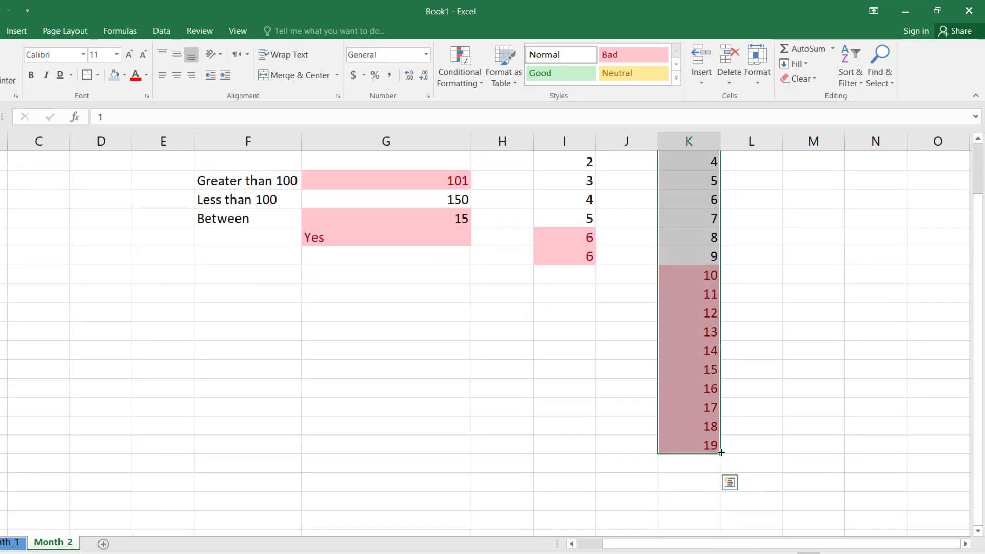
{"action": "left_click_drag", "start_coordinate": [722, 455], "coordinate": [748, 477]}
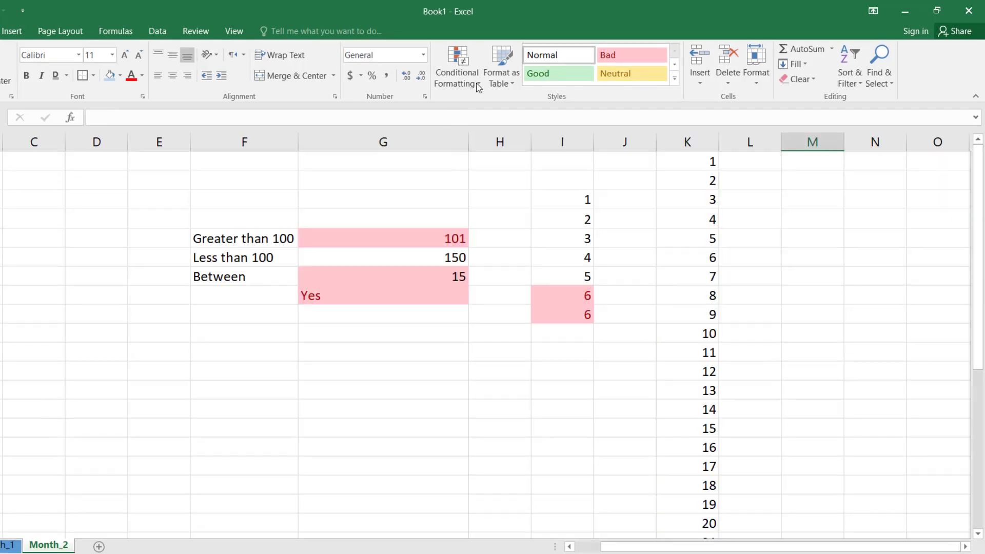
{"action": "left_click", "coordinate": [477, 88]}
{"action": "mouse_move", "coordinate": [501, 133]}
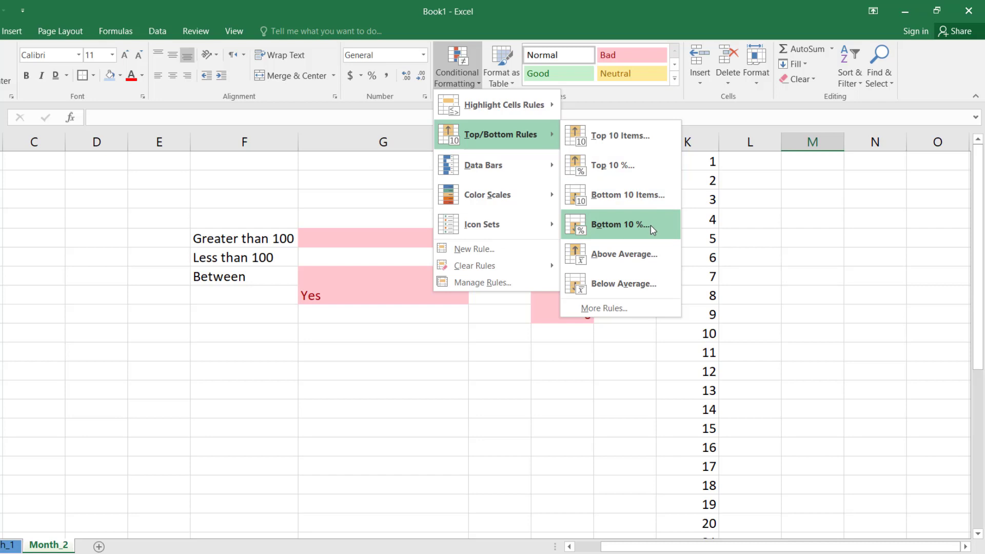
{"action": "left_click", "coordinate": [776, 223]}
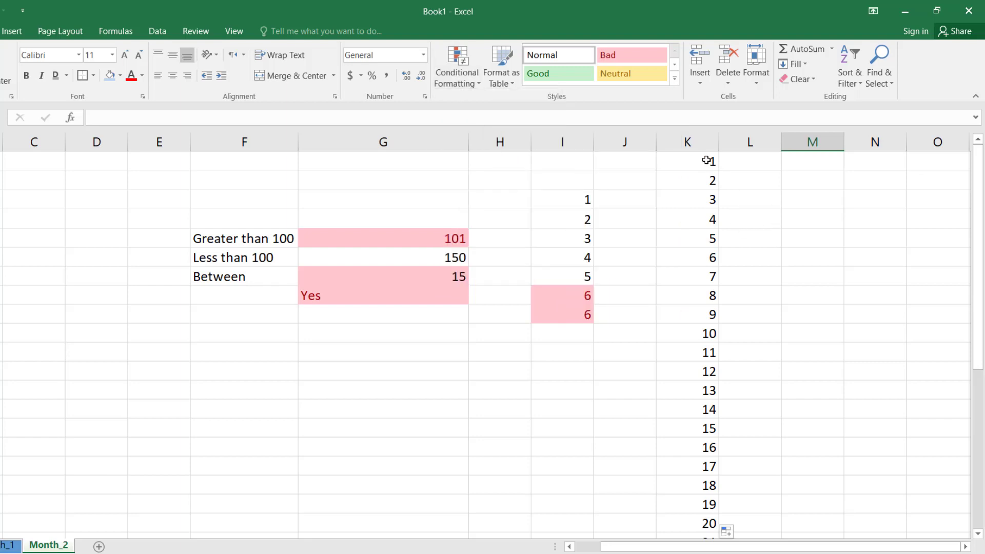
Step: Clear the conditional formatting rules from the whole of column K
{"action": "left_click", "coordinate": [699, 142]}
{"action": "scroll", "coordinate": [690, 298], "scroll_direction": "down", "scroll_amount": 4}
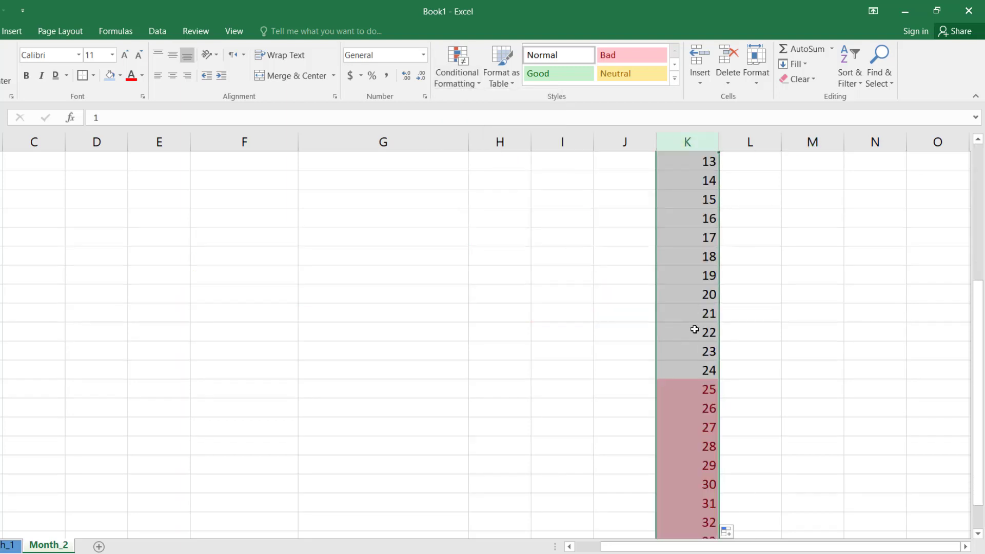
{"action": "scroll", "coordinate": [695, 329], "scroll_direction": "up", "scroll_amount": 4}
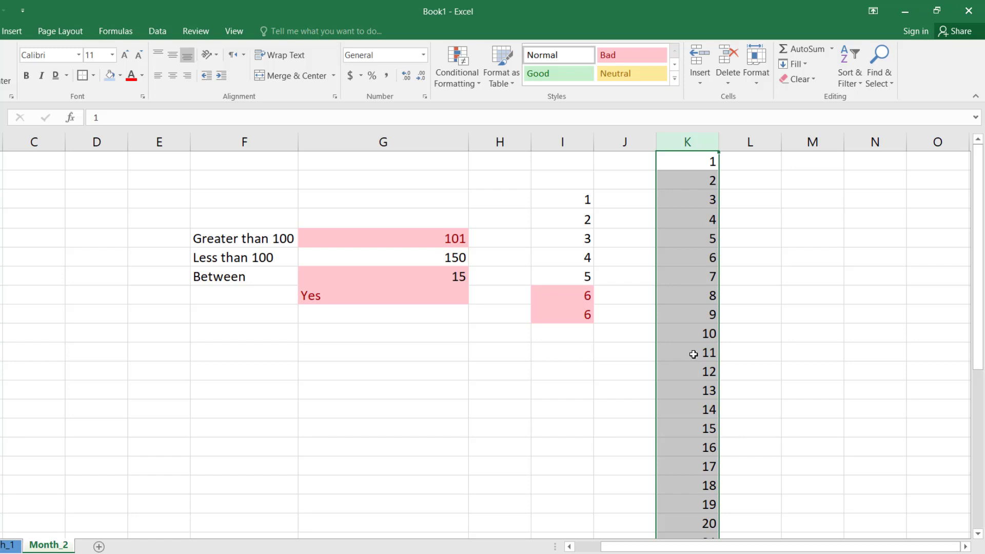
{"action": "left_click", "coordinate": [477, 85]}
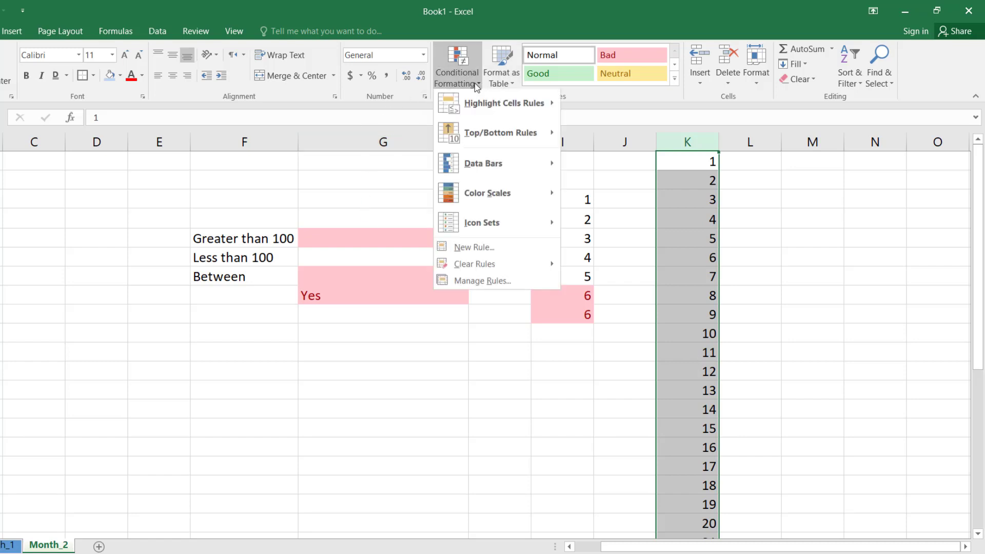
{"action": "mouse_move", "coordinate": [491, 272]}
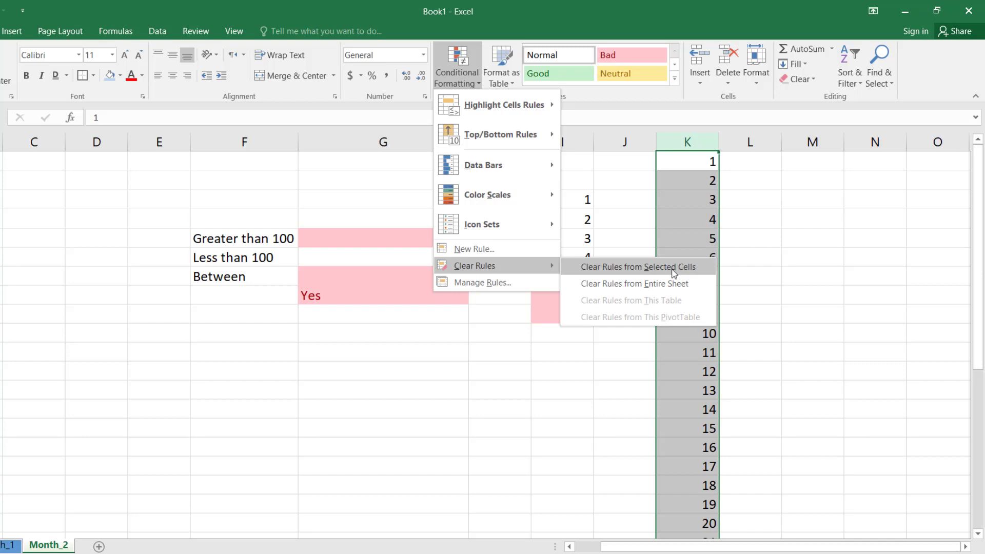
{"action": "left_click", "coordinate": [674, 272]}
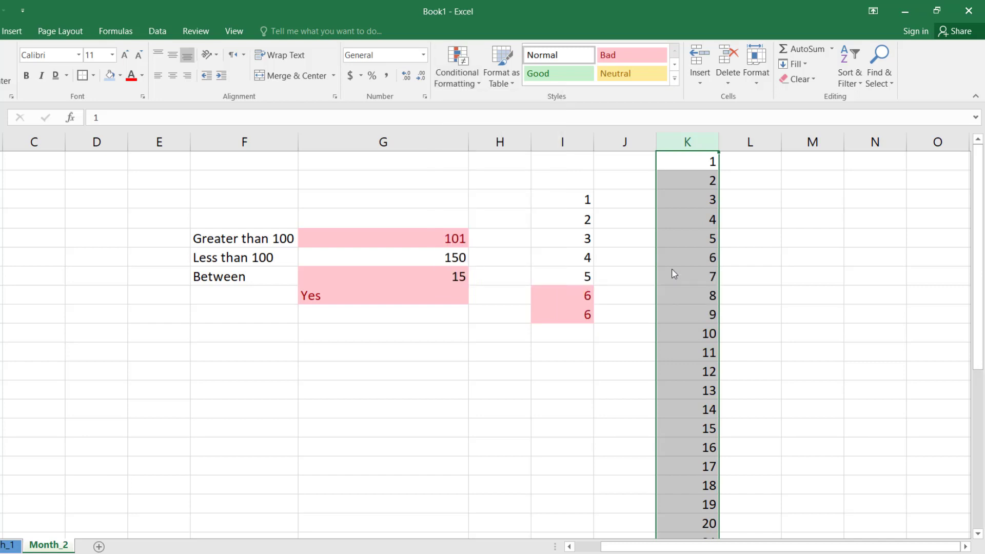
Step: Apply a Bottom 10 Items rule with Light Red Fill with Dark Red Text to column K and review the list
{"action": "left_click", "coordinate": [457, 80]}
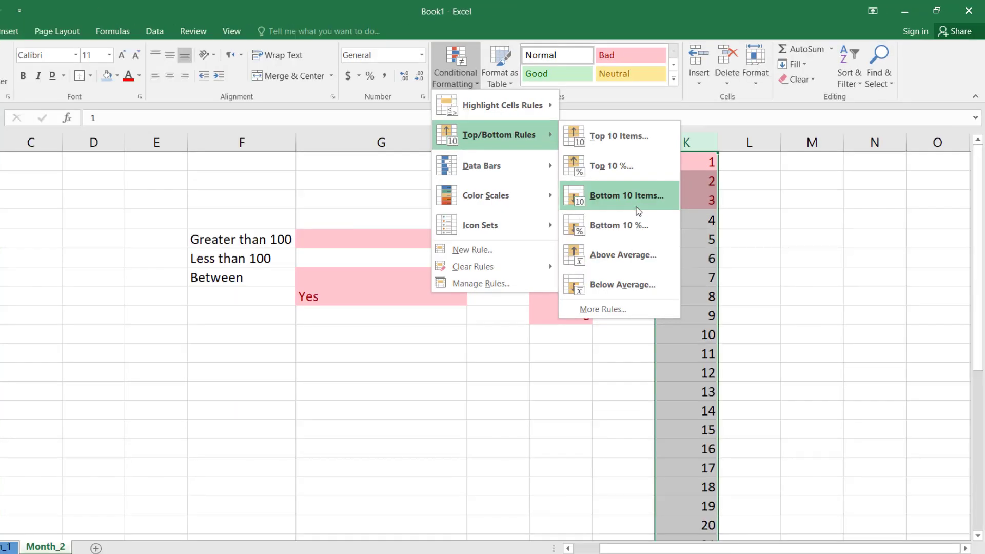
{"action": "left_click", "coordinate": [636, 208]}
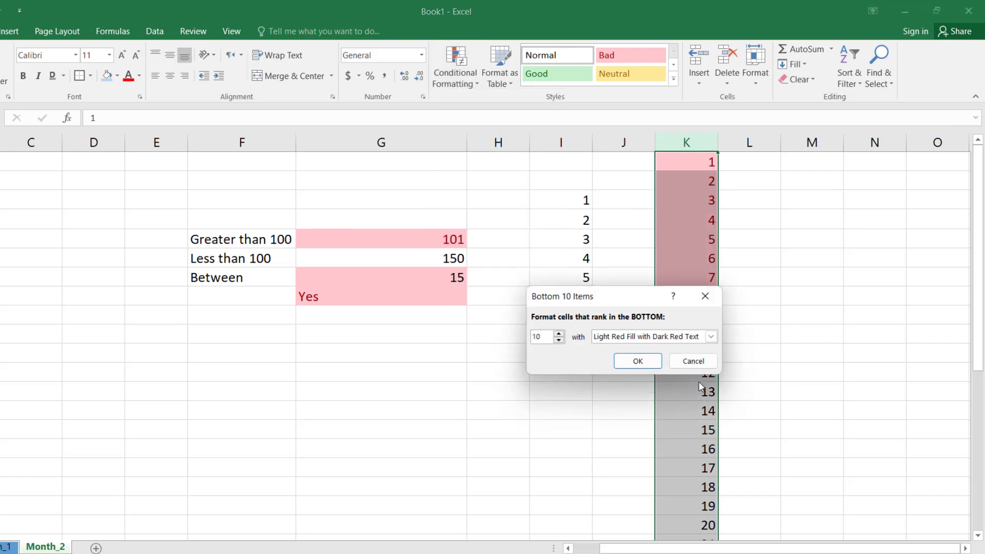
{"action": "left_click", "coordinate": [638, 361]}
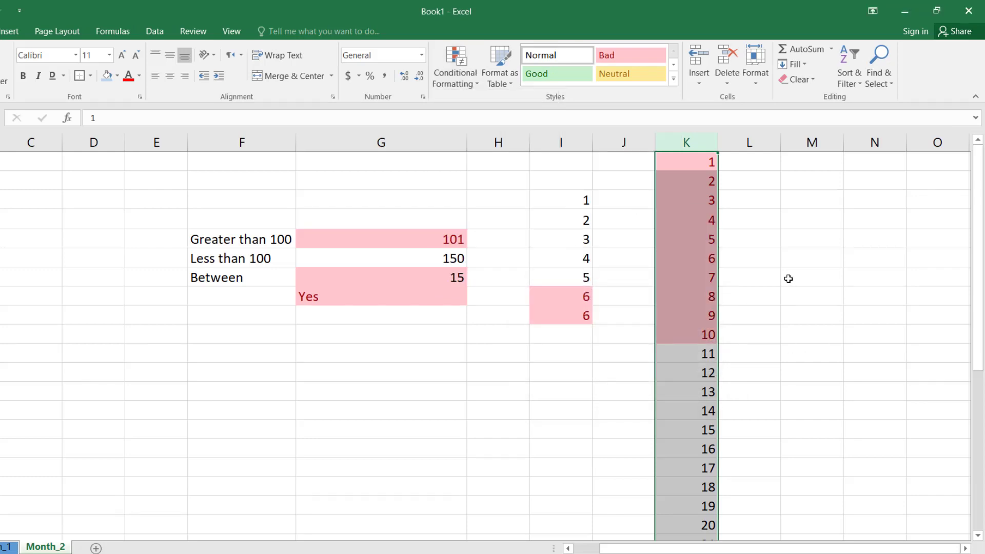
{"action": "left_click", "coordinate": [787, 279]}
{"action": "scroll", "coordinate": [703, 379], "scroll_direction": "down", "scroll_amount": 2}
{"action": "scroll", "coordinate": [702, 379], "scroll_direction": "down", "scroll_amount": 3}
{"action": "scroll", "coordinate": [700, 378], "scroll_direction": "up", "scroll_amount": 5}
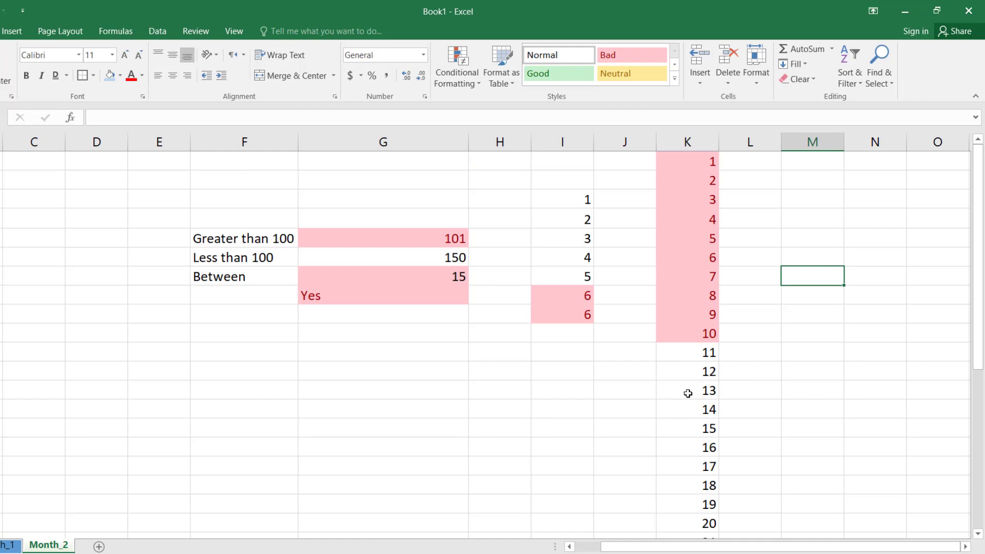
{"action": "left_click", "coordinate": [457, 72]}
{"action": "mouse_move", "coordinate": [491, 161]}
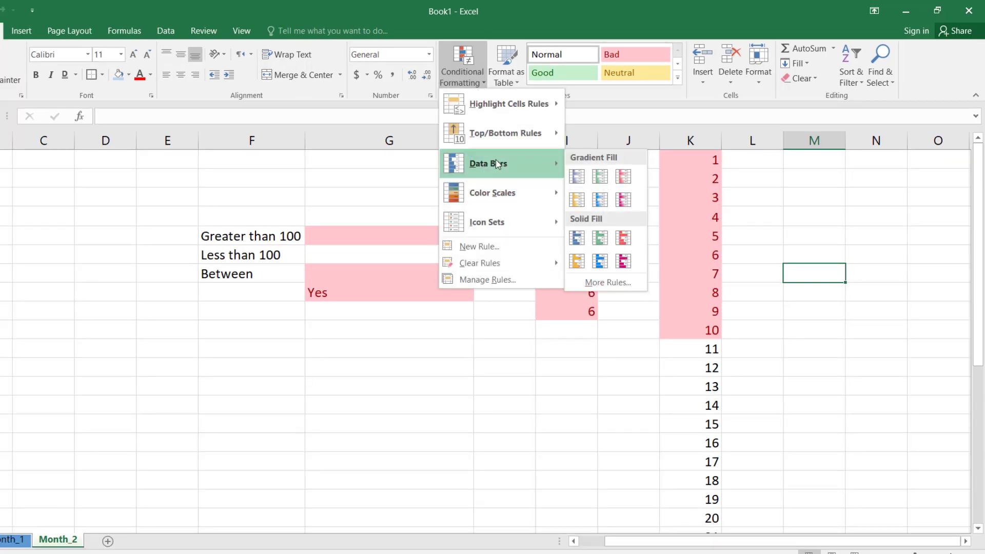
{"action": "left_click", "coordinate": [594, 365]}
{"action": "left_click", "coordinate": [497, 368]}
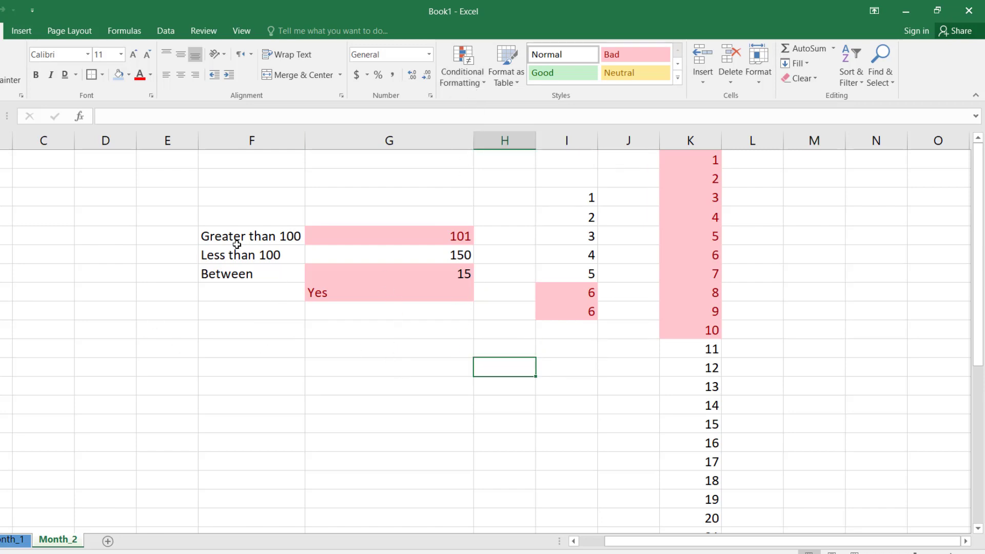
Step: Apply blue gradient fill data bars to the whole of column D
{"action": "left_click", "coordinate": [100, 144]}
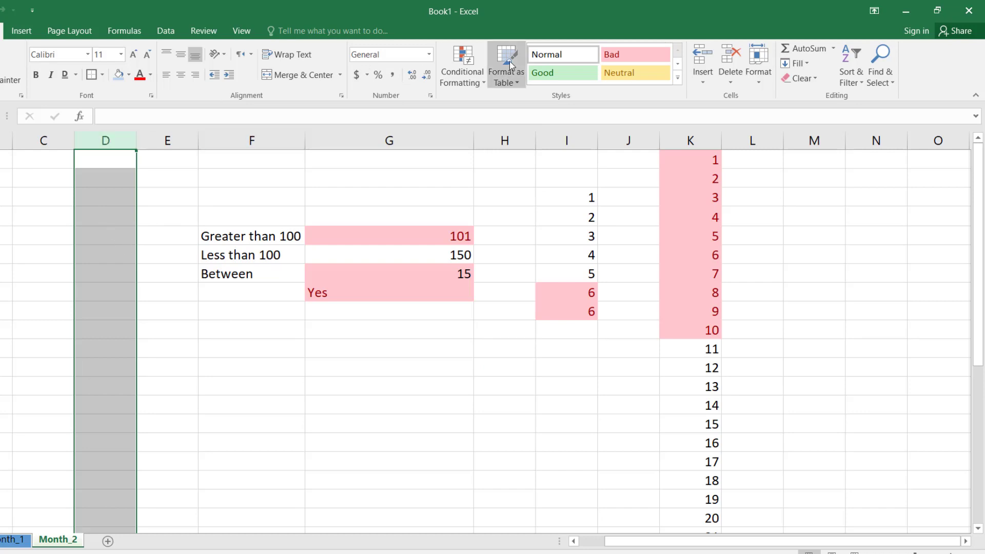
{"action": "left_click", "coordinate": [463, 82]}
{"action": "mouse_move", "coordinate": [473, 145]}
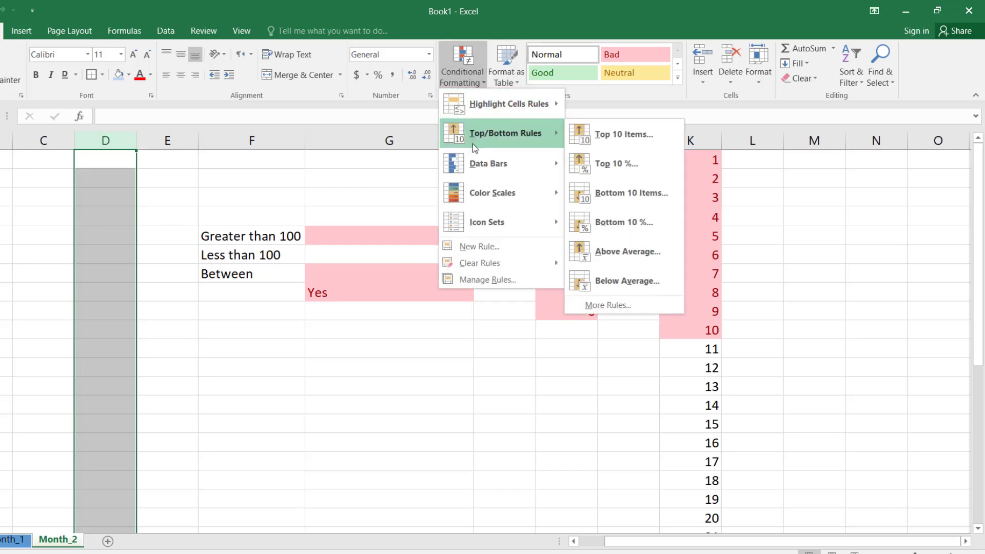
{"action": "mouse_move", "coordinate": [478, 163]}
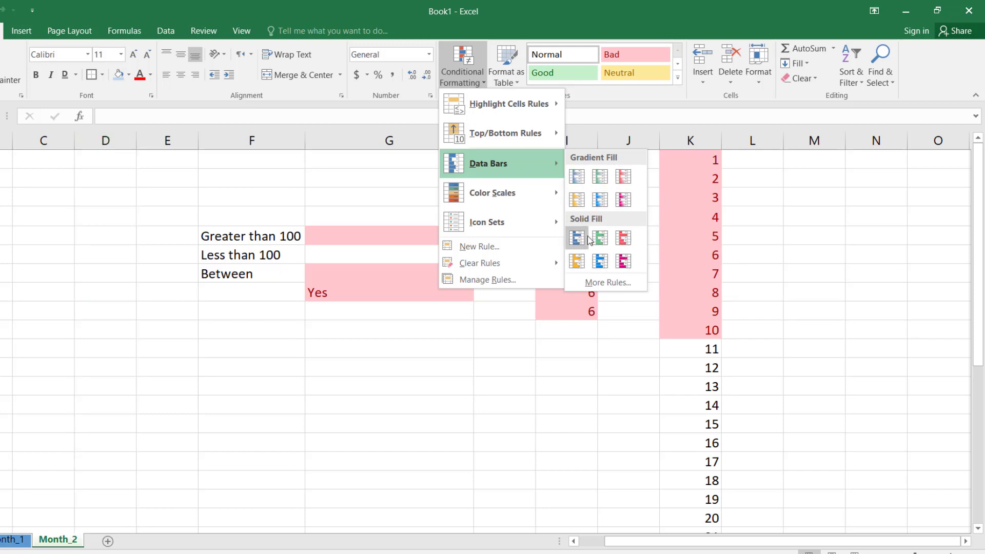
{"action": "left_click", "coordinate": [576, 178]}
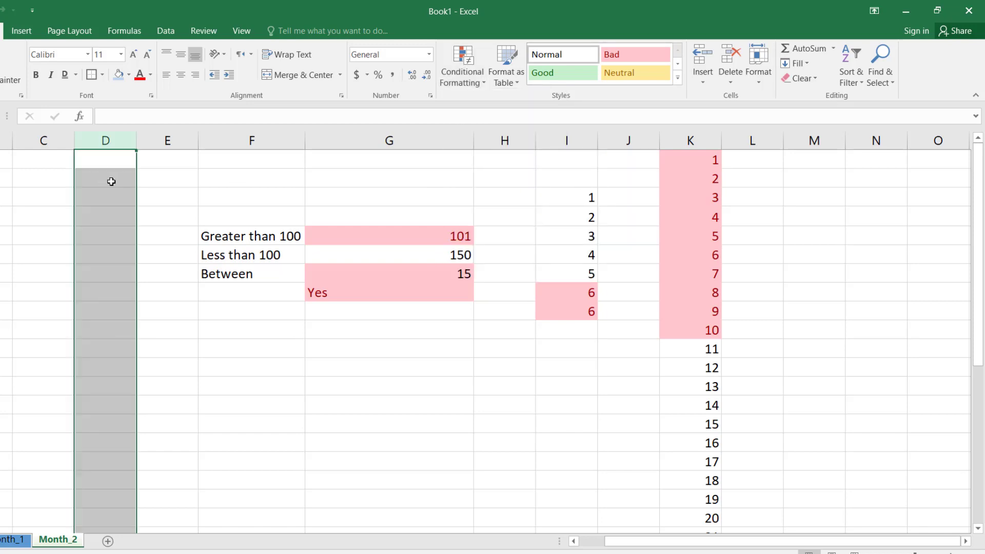
Step: Enter 100, 200, 300, 500, 600, 300 and 200 down column D, starting in its first cell
{"action": "left_click", "coordinate": [109, 161]}
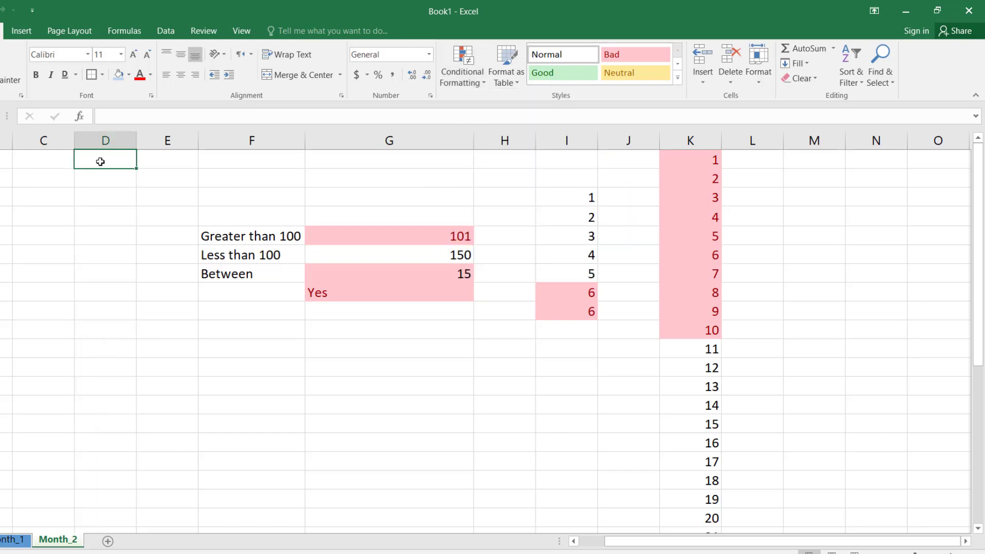
{"action": "type", "text": "100"}
{"action": "key", "text": "Return"}
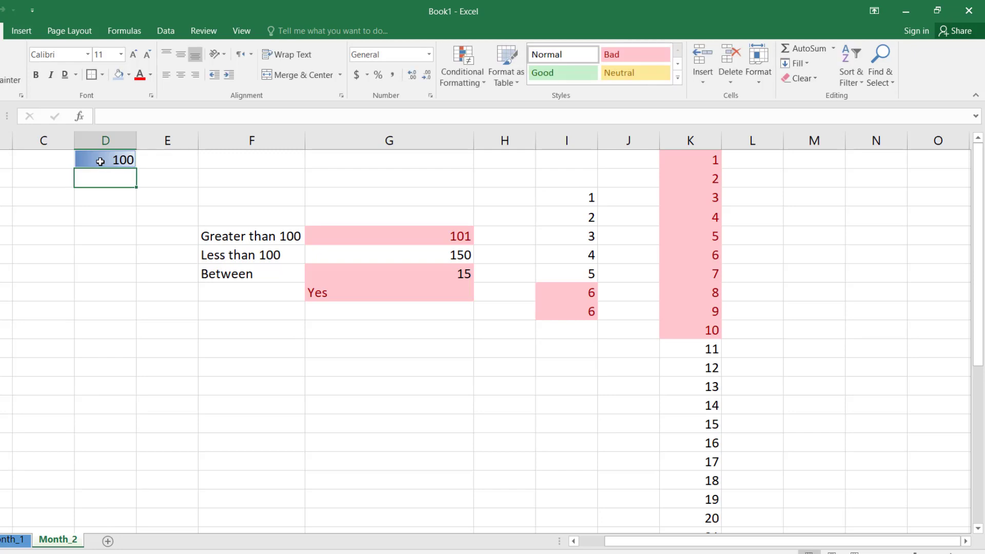
{"action": "type", "text": "200"}
{"action": "key", "text": "Return"}
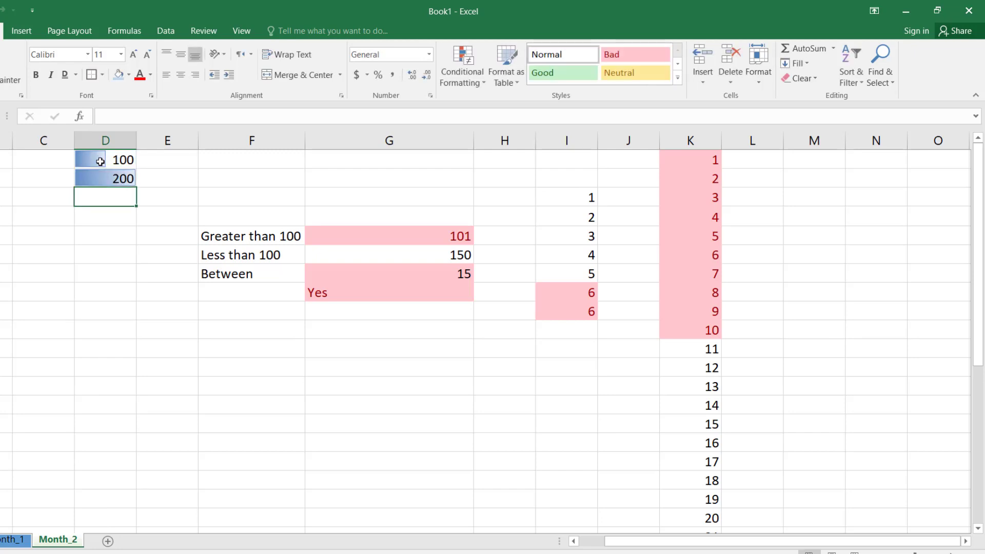
{"action": "type", "text": "300"}
{"action": "key", "text": "Return"}
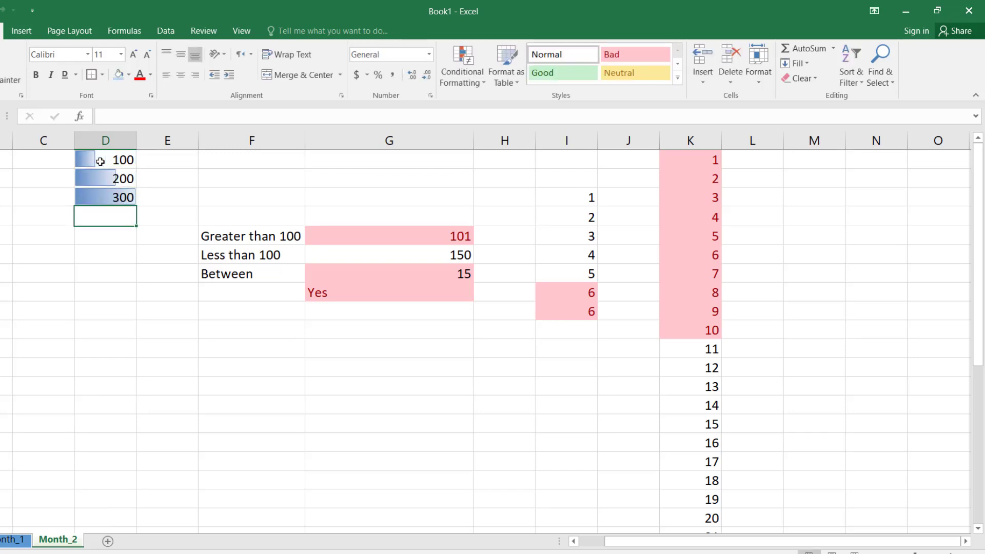
{"action": "type", "text": "500"}
{"action": "key", "text": "Return"}
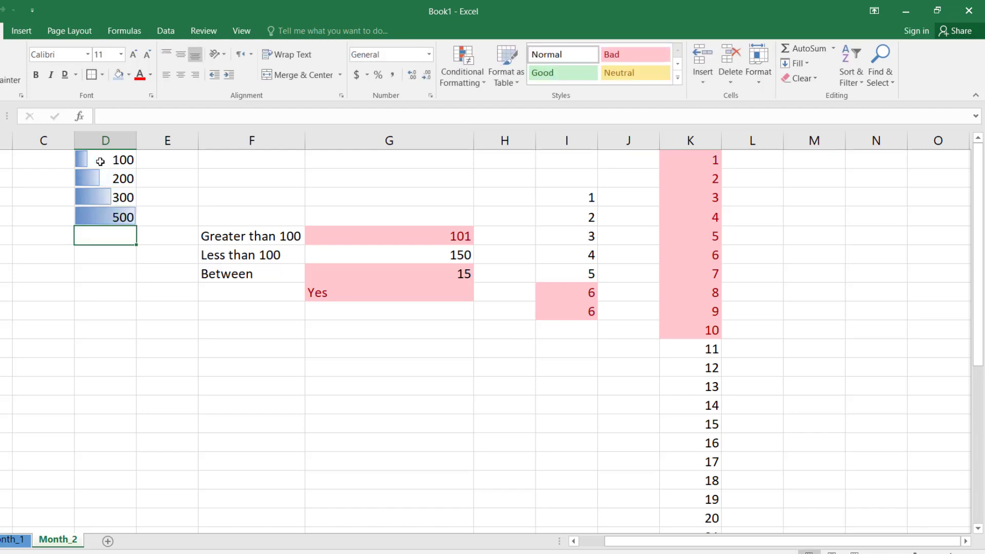
{"action": "type", "text": "600"}
{"action": "key", "text": "Return"}
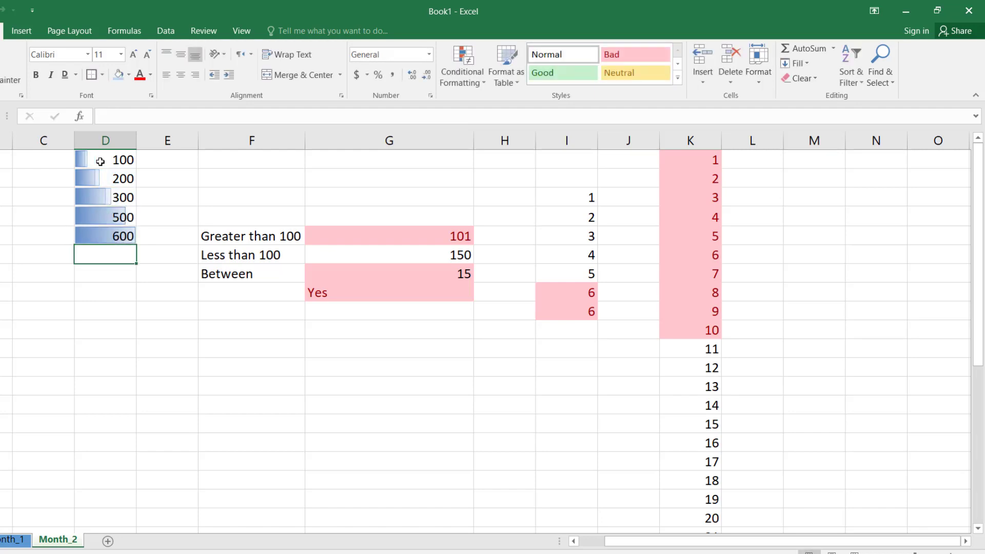
{"action": "type", "text": "300"}
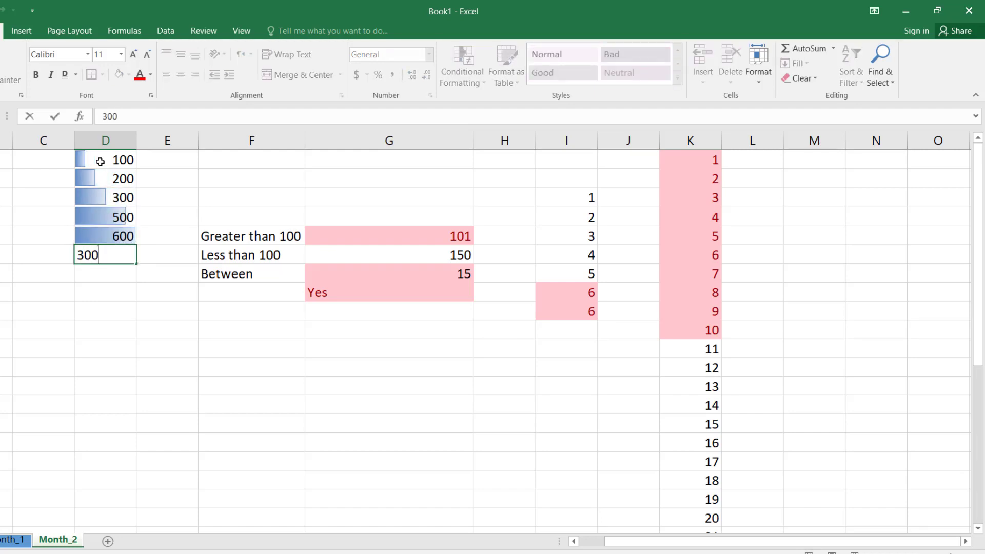
{"action": "key", "text": "Return"}
{"action": "type", "text": "200"}
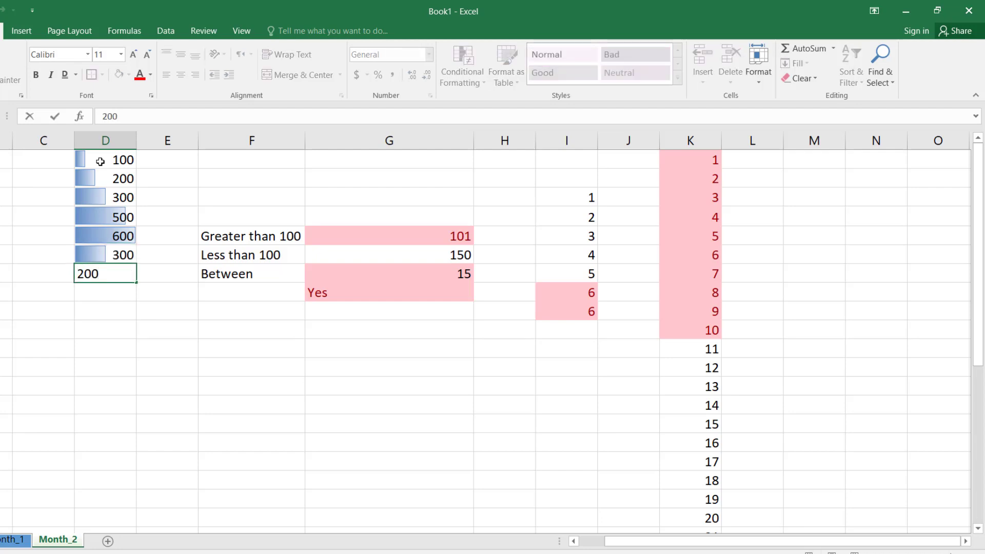
{"action": "key", "text": "Return"}
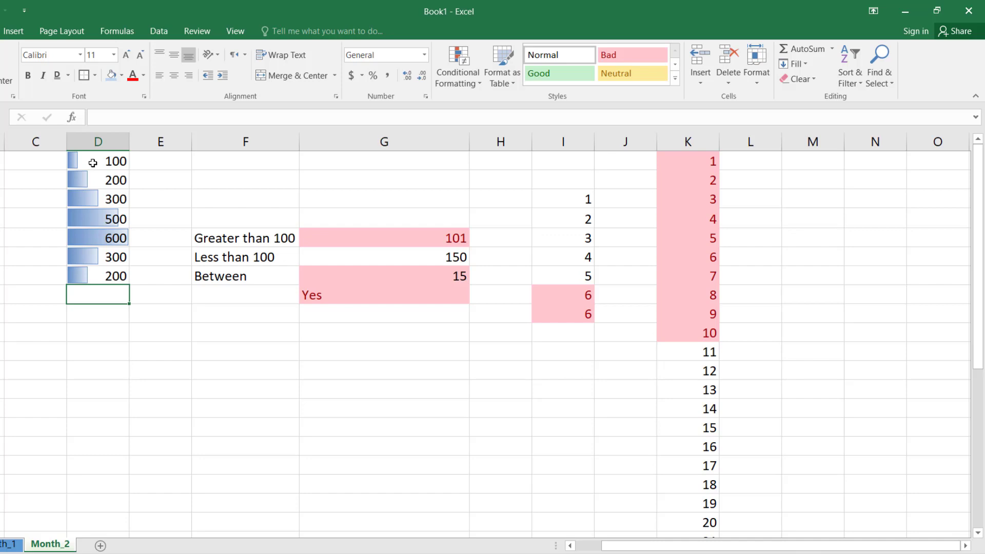
Step: Apply the green, yellow and red three-arrow icon set to the empty cell below the column D values
{"action": "left_click", "coordinate": [458, 77]}
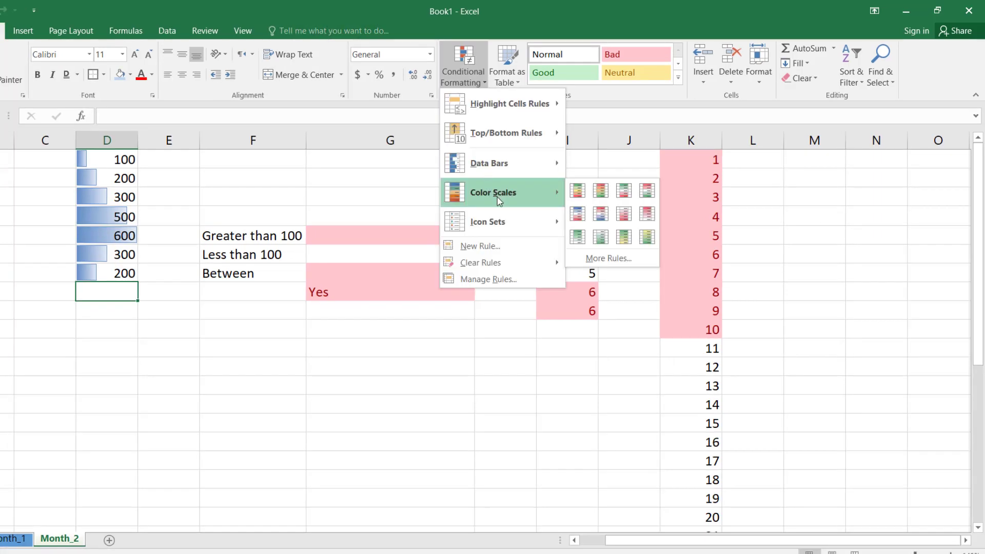
{"action": "mouse_move", "coordinate": [504, 228]}
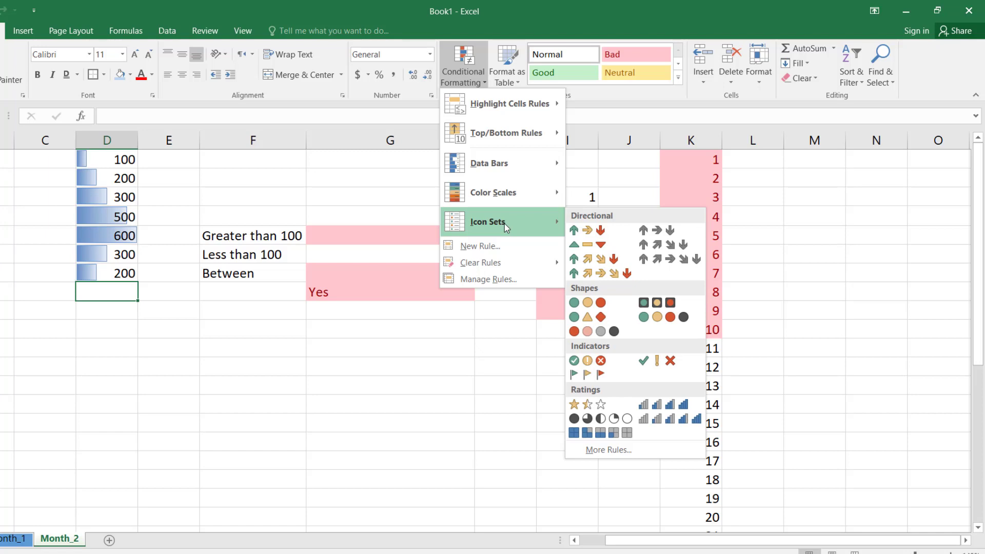
{"action": "left_click", "coordinate": [594, 230]}
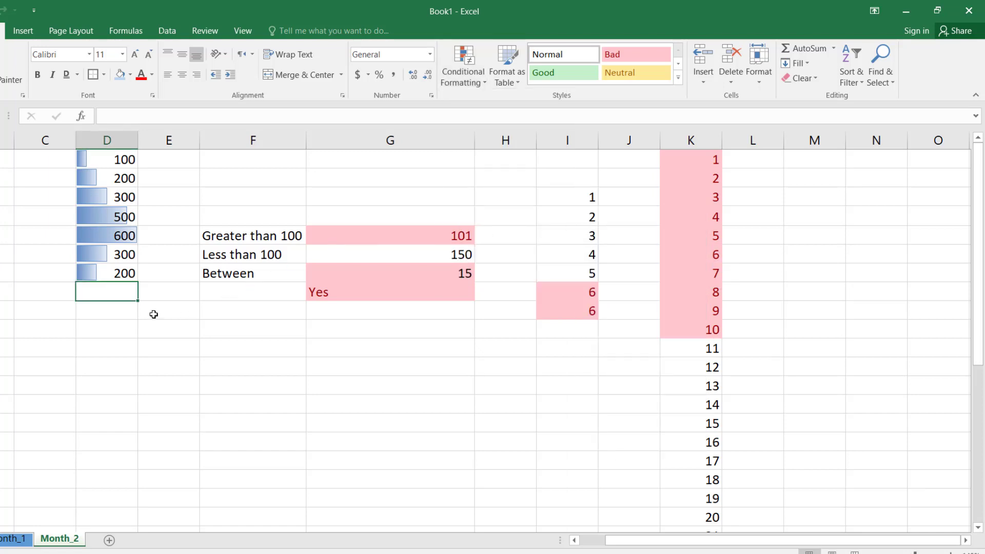
Step: Clear the conditional formatting rules from the whole of column D
{"action": "left_click", "coordinate": [127, 141]}
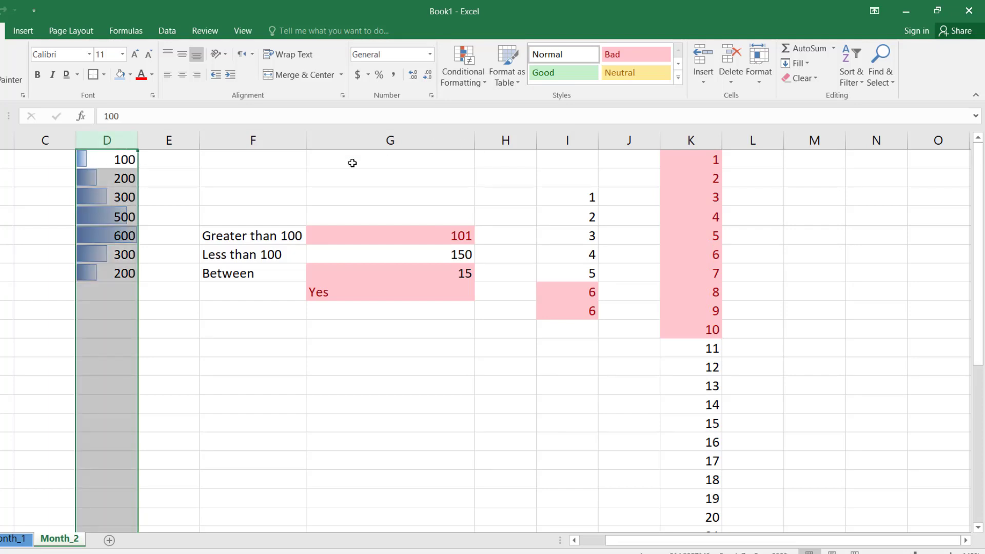
{"action": "left_click", "coordinate": [477, 82]}
{"action": "mouse_move", "coordinate": [492, 262]}
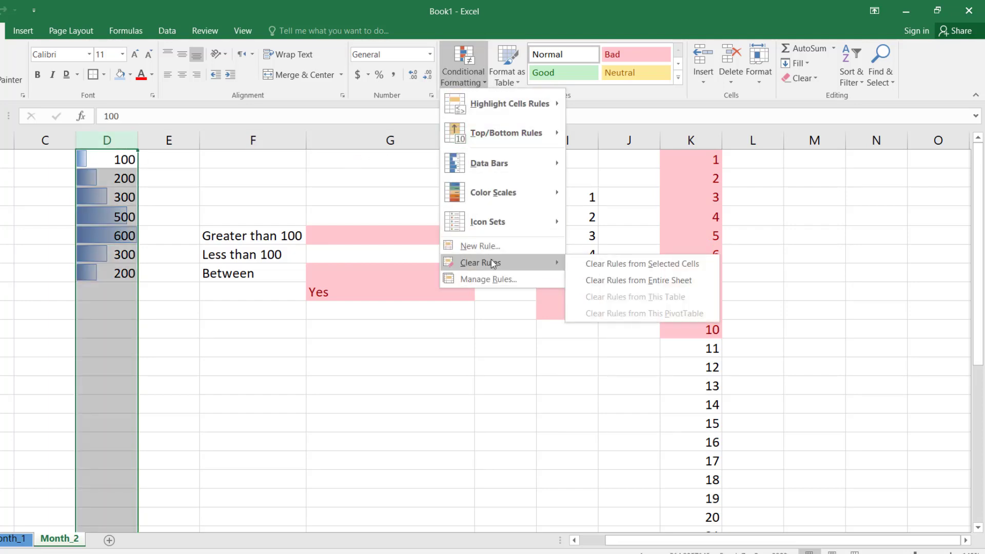
{"action": "left_click", "coordinate": [634, 263]}
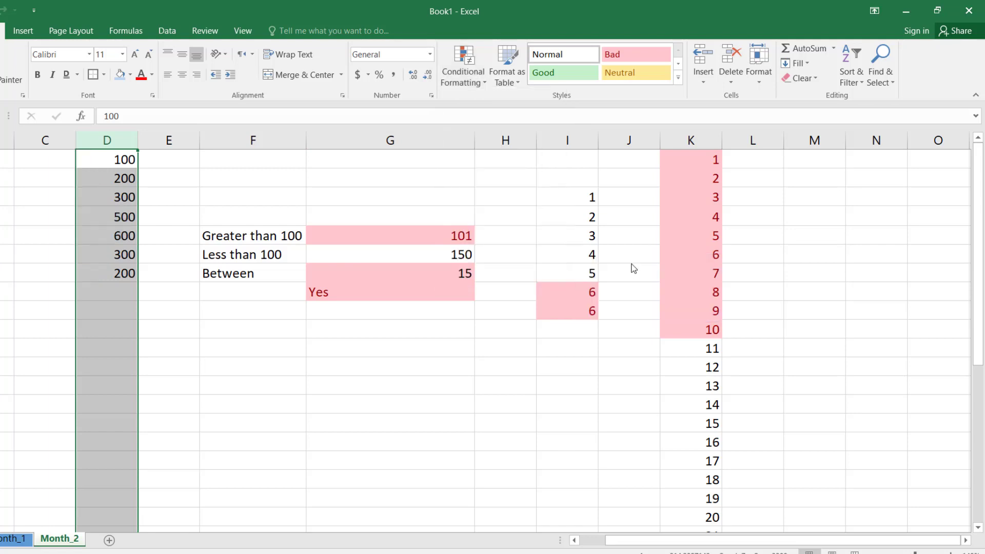
Step: Apply the green, yellow and red three-arrow directional icon set to the whole of column D
{"action": "left_click", "coordinate": [463, 72]}
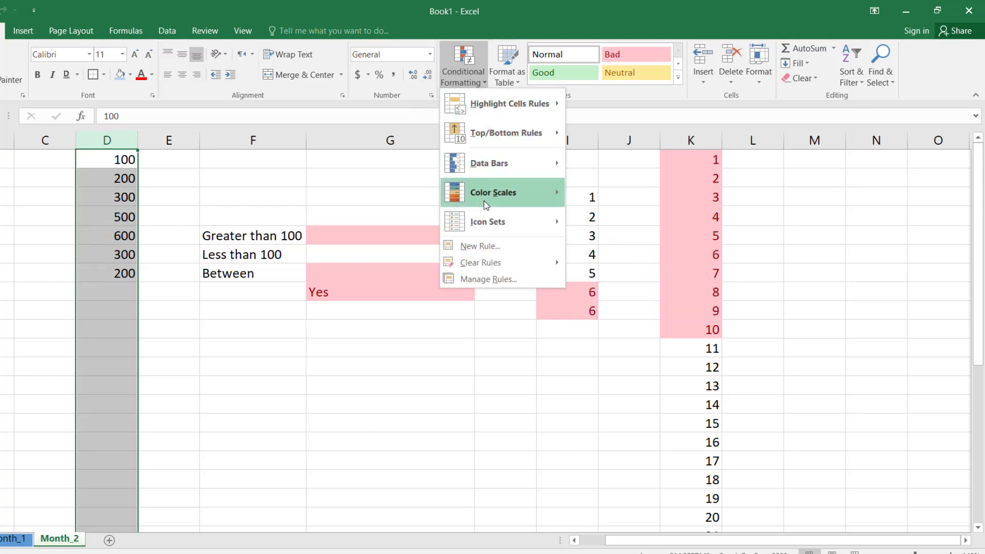
{"action": "mouse_move", "coordinate": [537, 222]}
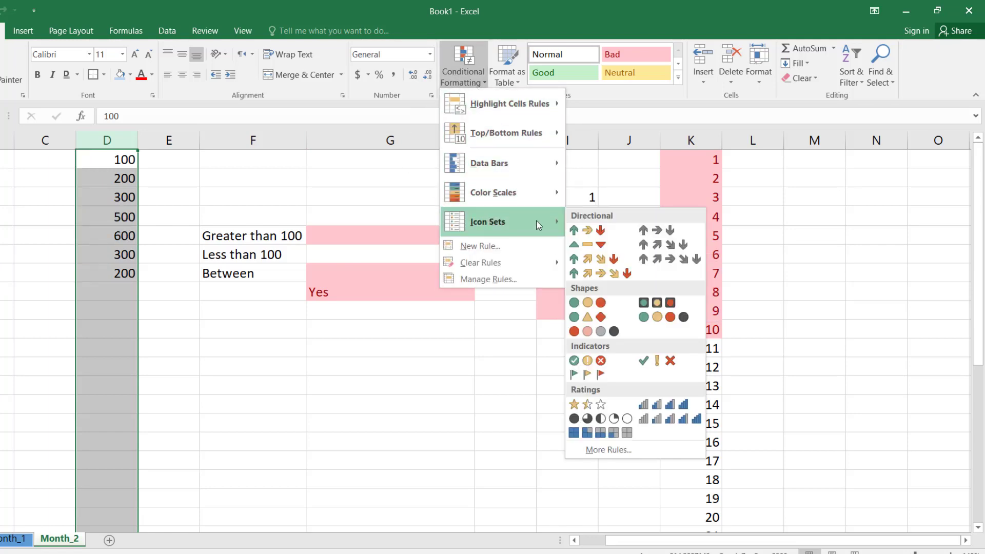
{"action": "left_click", "coordinate": [590, 230]}
{"action": "left_click", "coordinate": [188, 317]}
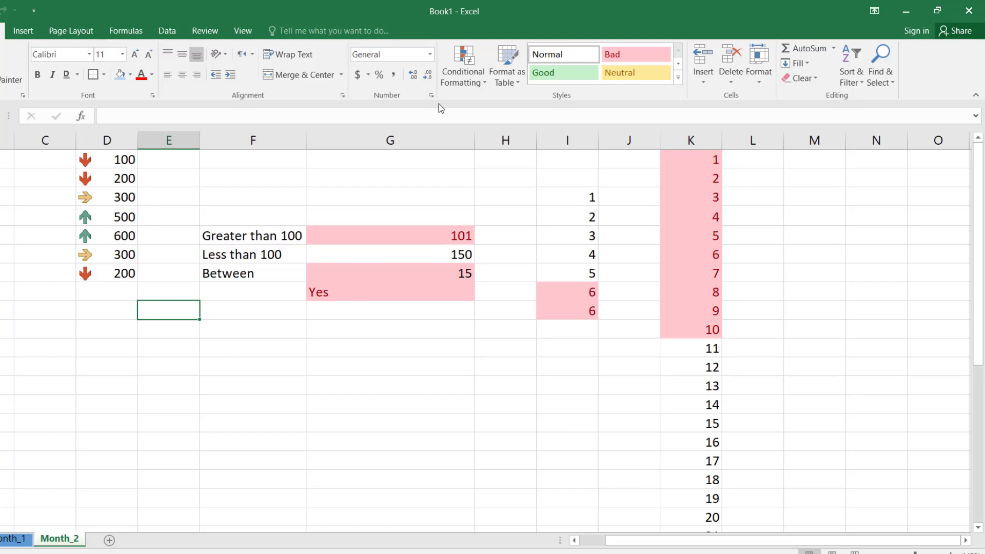
Step: Look through the conditional formatting options and open the settings for a new rule
{"action": "left_click", "coordinate": [475, 84]}
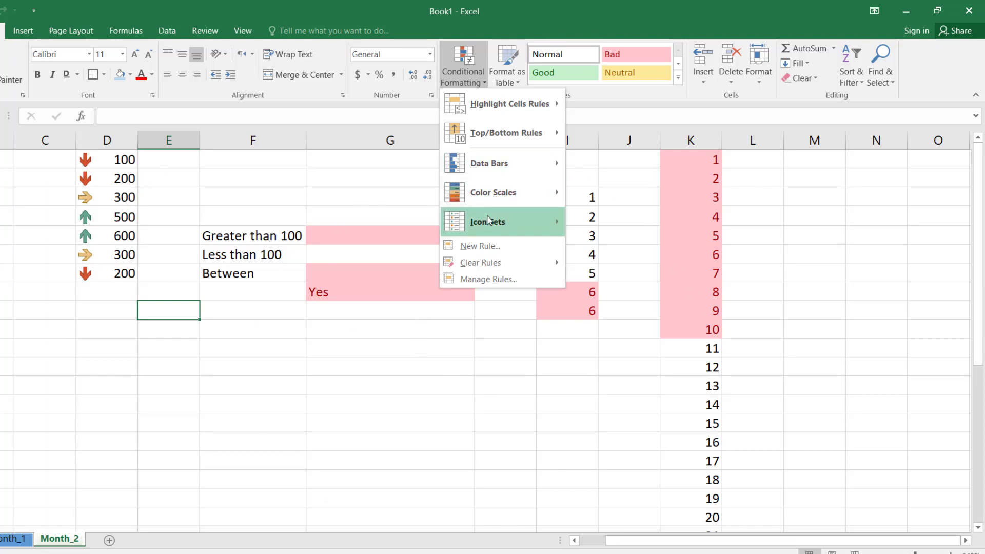
{"action": "mouse_move", "coordinate": [504, 220]}
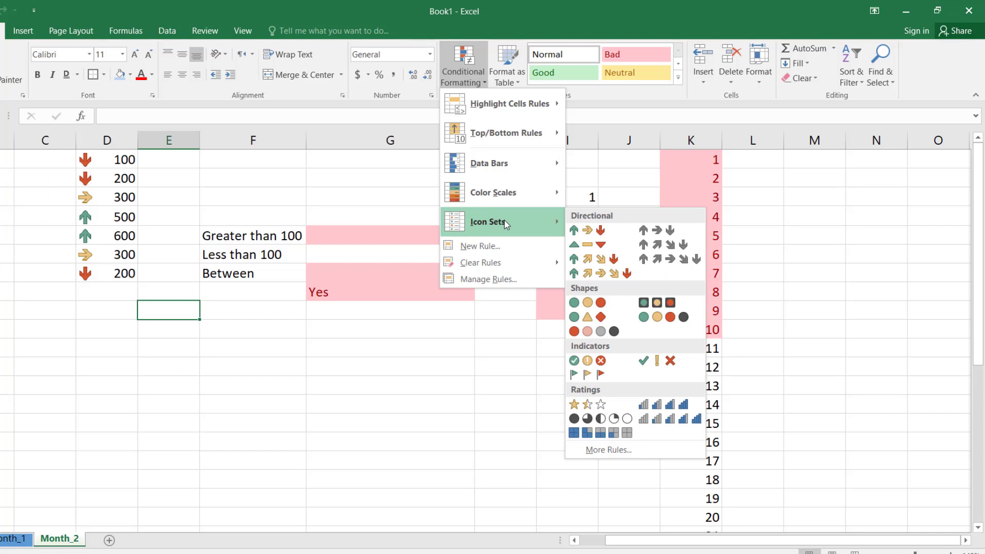
{"action": "mouse_move", "coordinate": [510, 103]}
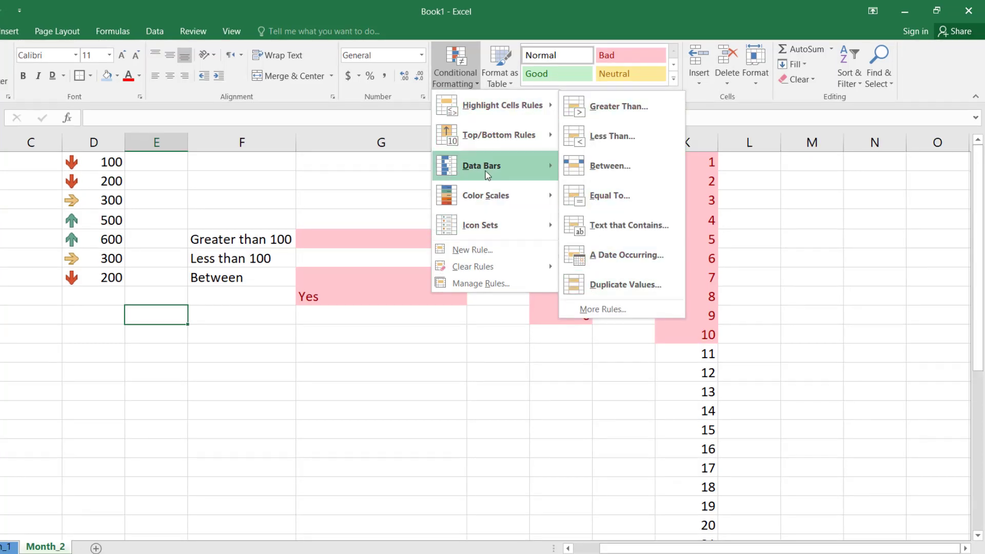
{"action": "left_click", "coordinate": [488, 251]}
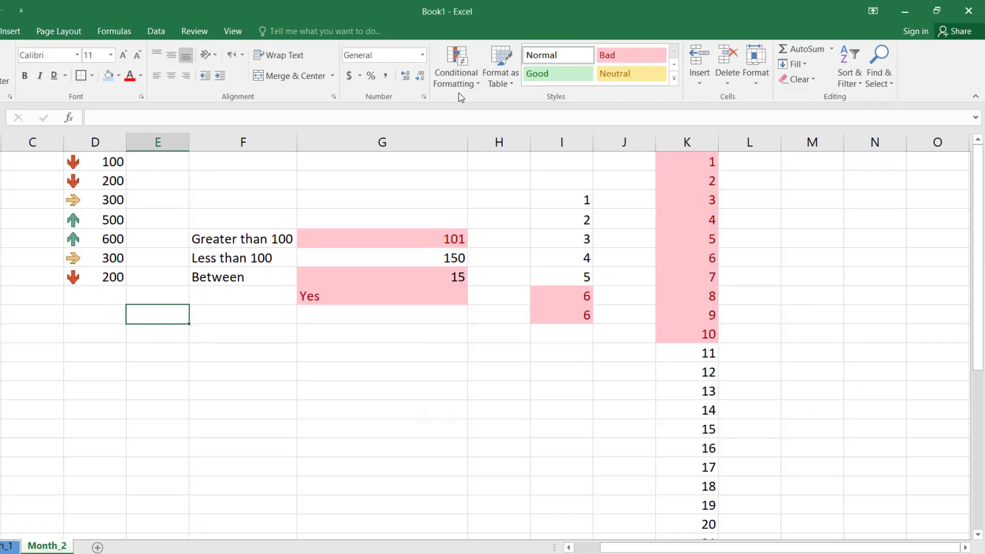
Step: Clear the conditional formatting rules from the entire sheet and undo the clearing
{"action": "left_click", "coordinate": [459, 86]}
{"action": "mouse_move", "coordinate": [491, 269]}
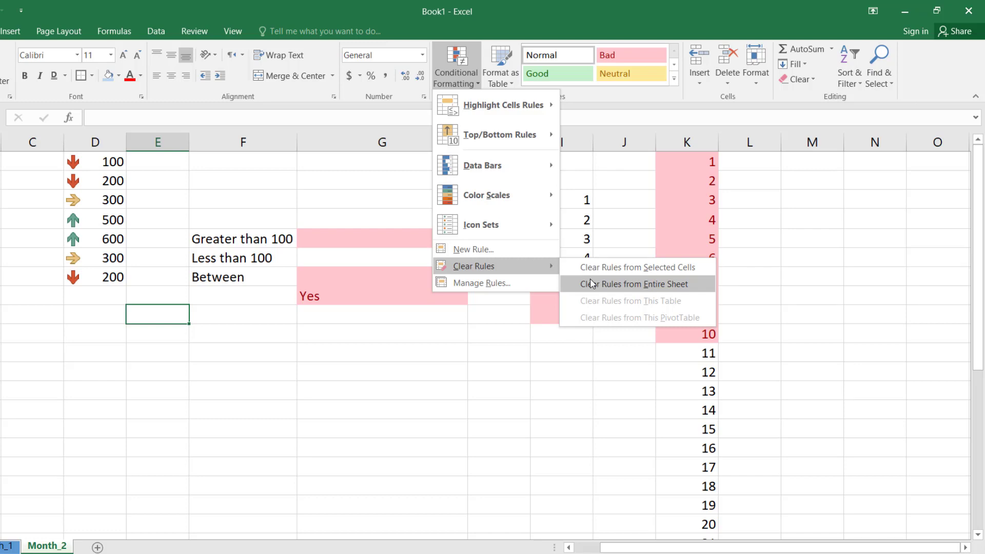
{"action": "left_click", "coordinate": [617, 285]}
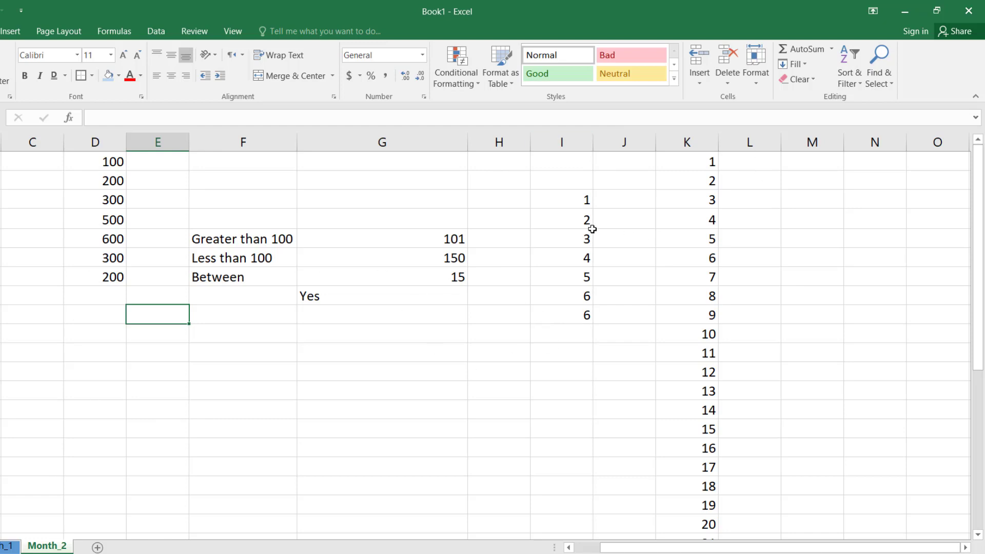
{"action": "left_click", "coordinate": [476, 86]}
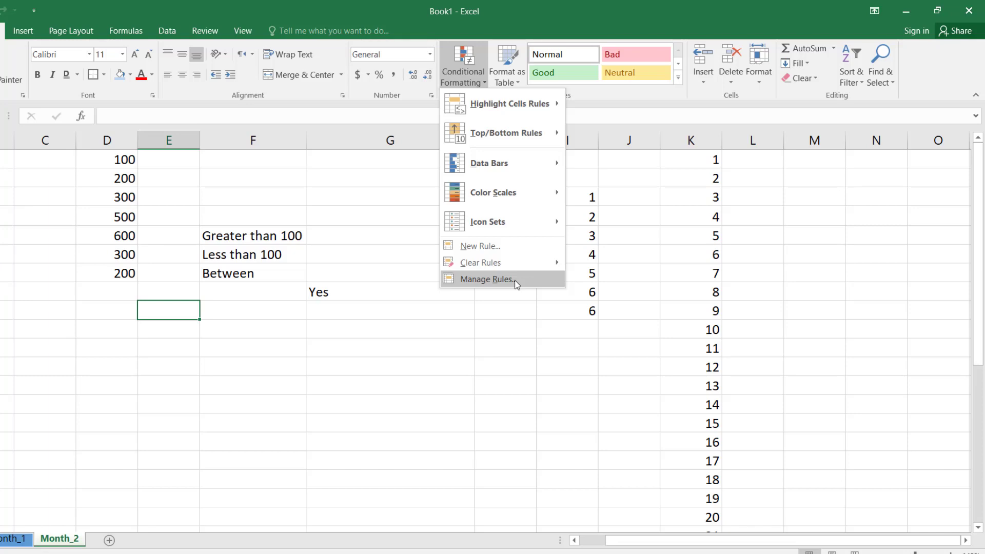
{"action": "left_click", "coordinate": [414, 325]}
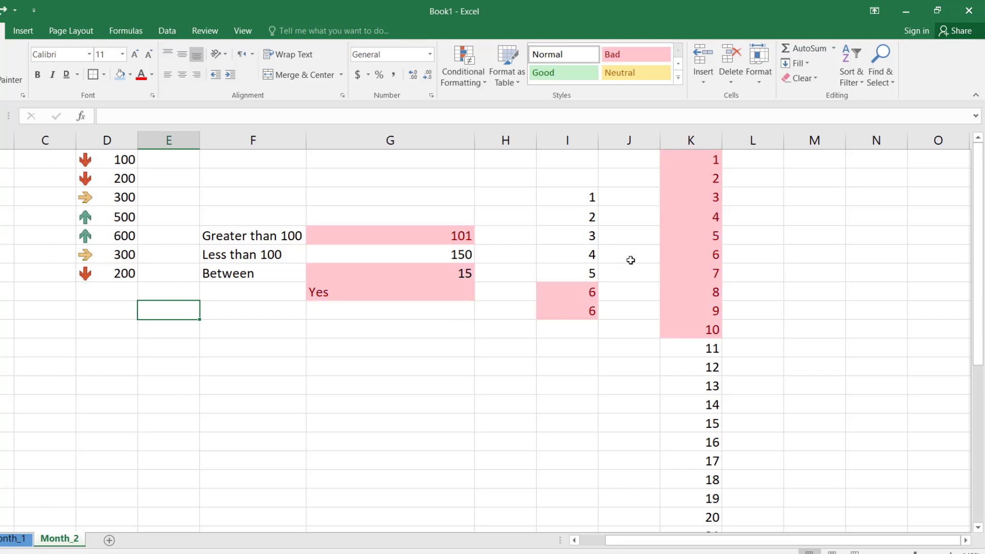
Step: Open the conditional formatting rules manager and show the formatting rules for This Worksheet
{"action": "left_click", "coordinate": [478, 85]}
{"action": "left_click", "coordinate": [487, 279]}
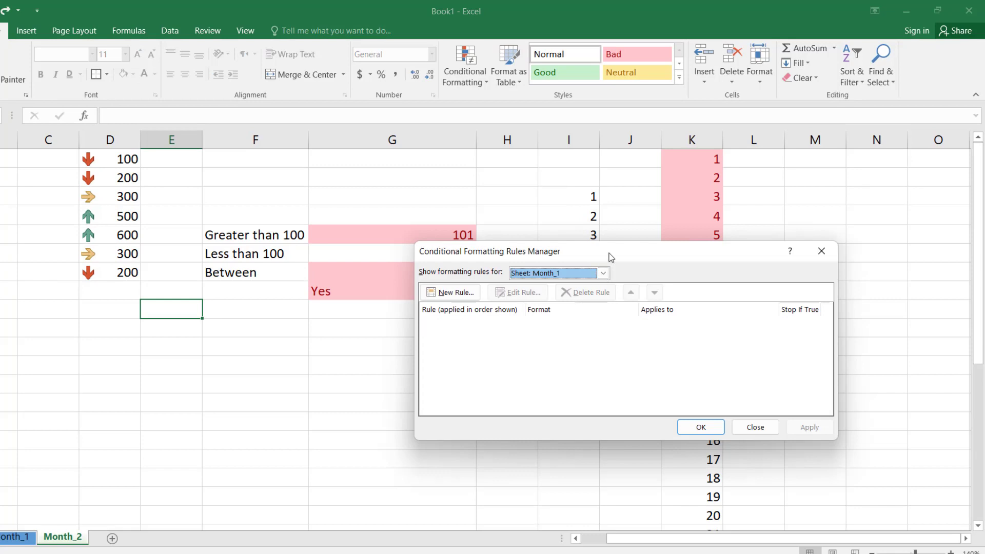
{"action": "left_click_drag", "start_coordinate": [610, 256], "coordinate": [545, 209]}
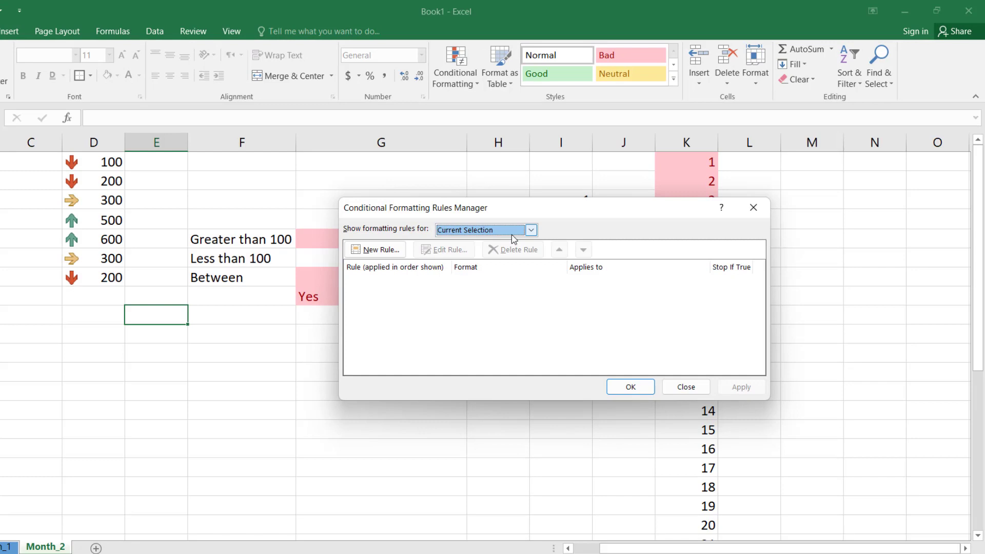
{"action": "left_click", "coordinate": [512, 235]}
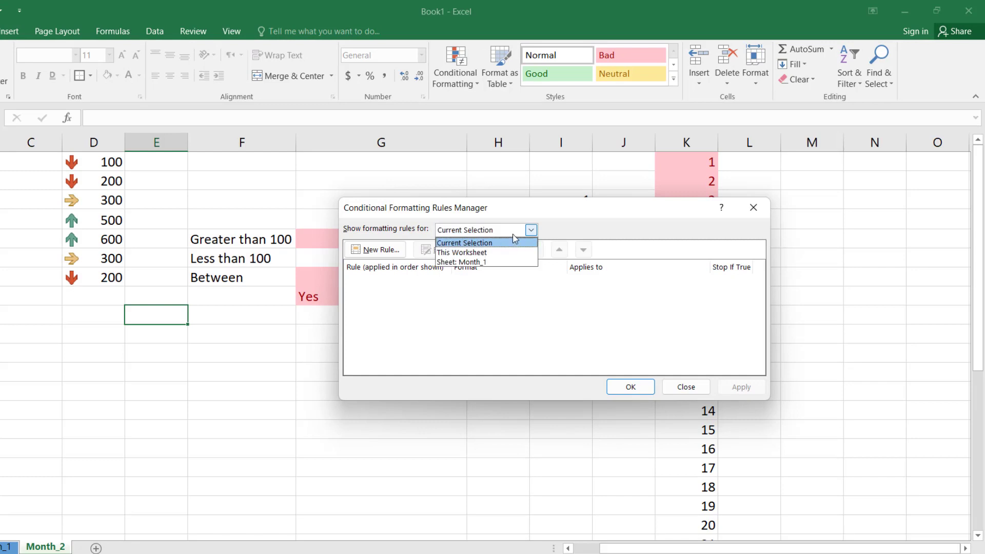
{"action": "left_click", "coordinate": [505, 250]}
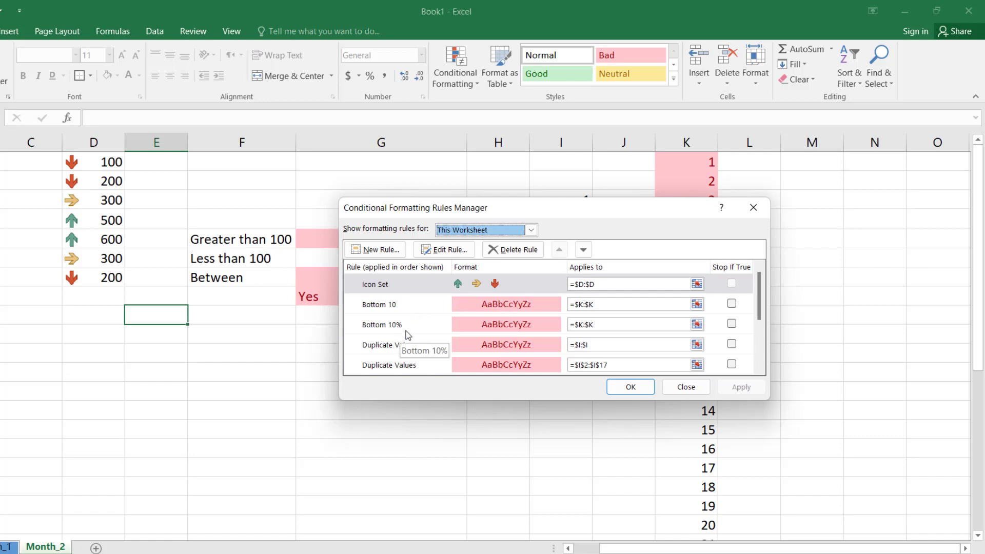
Step: Open the column D icon set rule for editing, close it, and look through the list of worksheet rules
{"action": "left_click_drag", "start_coordinate": [602, 211], "coordinate": [715, 178]}
{"action": "double_click", "coordinate": [484, 251]}
{"action": "left_click", "coordinate": [813, 406]}
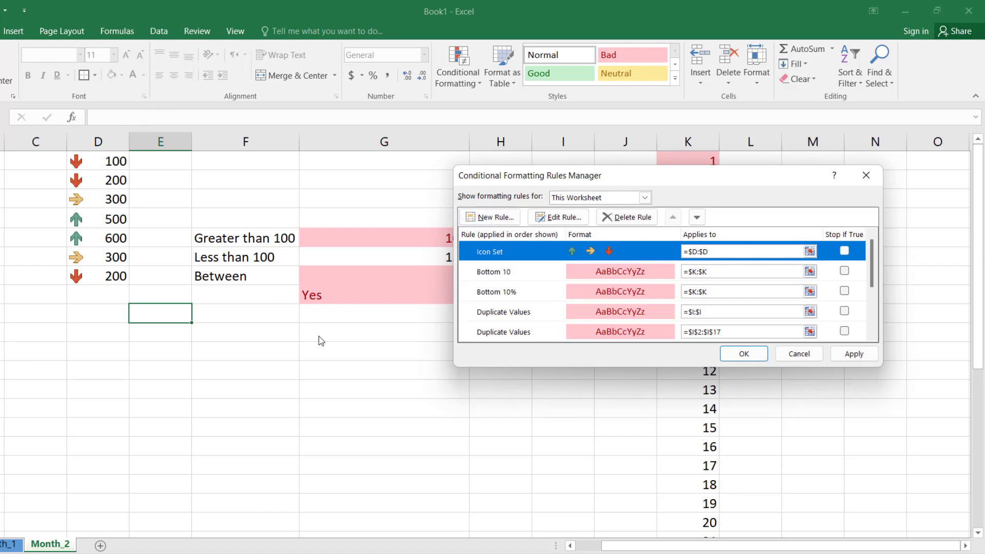
{"action": "scroll", "coordinate": [809, 291], "scroll_direction": "down", "scroll_amount": 2}
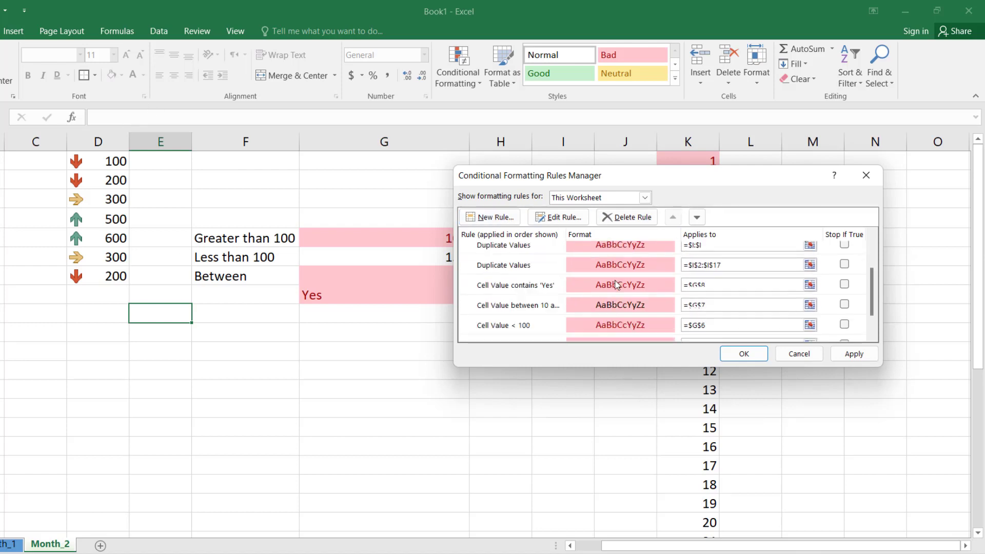
{"action": "scroll", "coordinate": [809, 313], "scroll_direction": "up", "scroll_amount": 2}
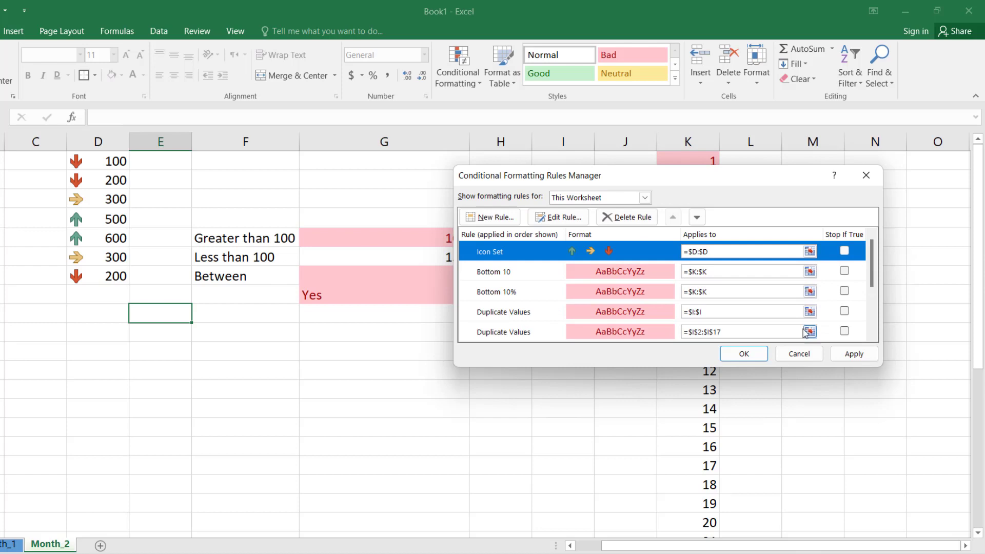
Step: Toggle Stop If True on and off for the Bottom 10 and Bottom 10% rules and close the rules manager
{"action": "left_click", "coordinate": [844, 271]}
{"action": "left_click", "coordinate": [845, 252]}
{"action": "left_click", "coordinate": [844, 271]}
{"action": "left_click", "coordinate": [847, 297]}
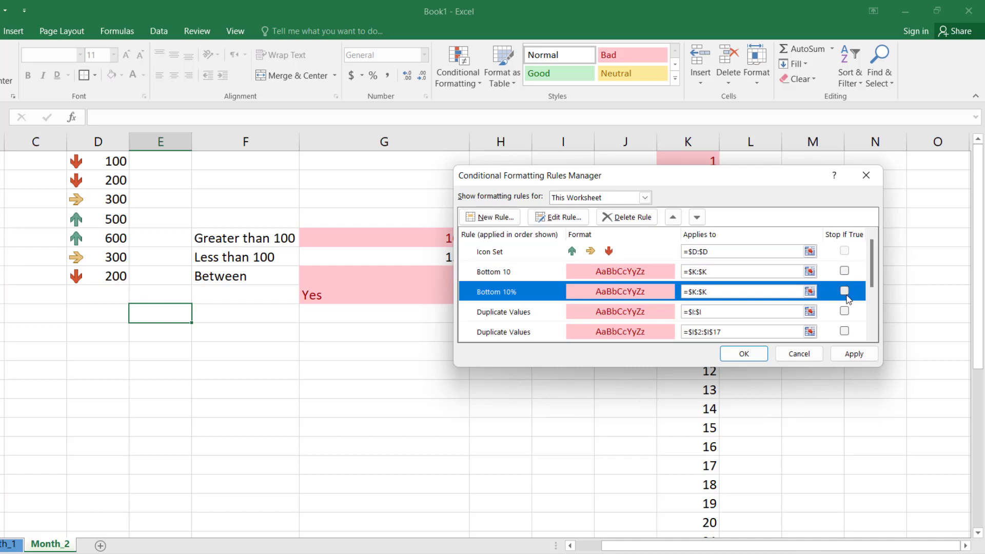
{"action": "left_click", "coordinate": [845, 293]}
{"action": "key", "text": "Return"}
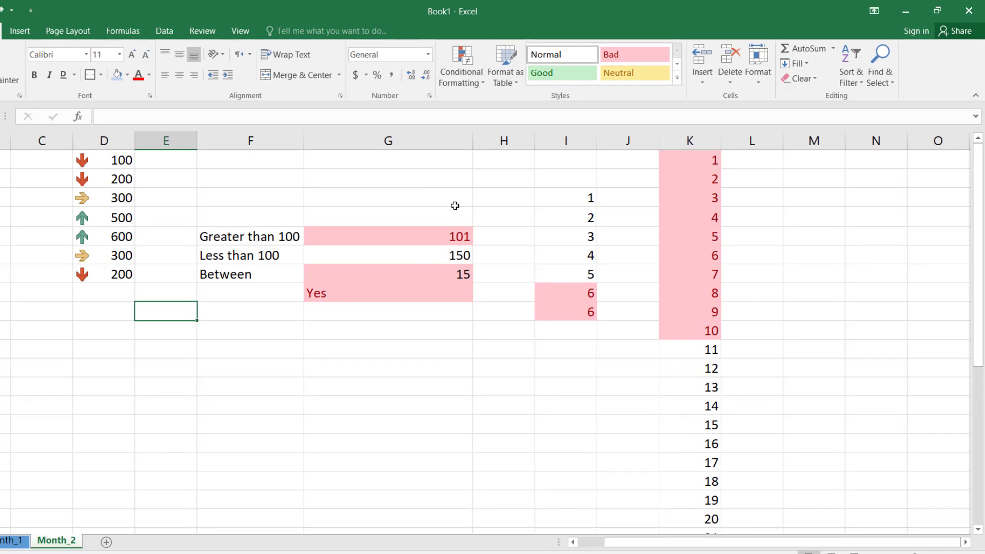
Step: Look through the table format options and the cell styles gallery without applying a style
{"action": "left_click", "coordinate": [516, 84]}
{"action": "left_click", "coordinate": [517, 85]}
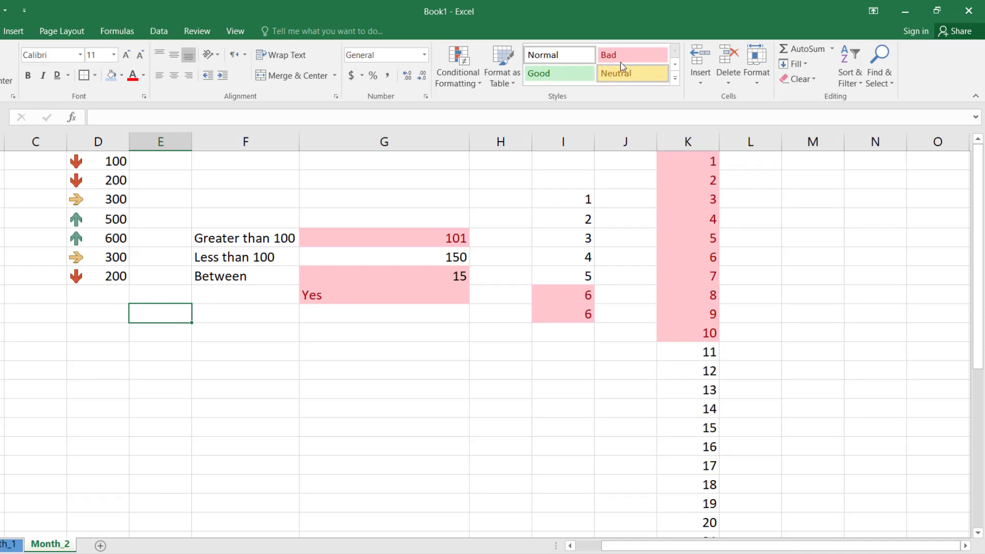
{"action": "left_click", "coordinate": [675, 80]}
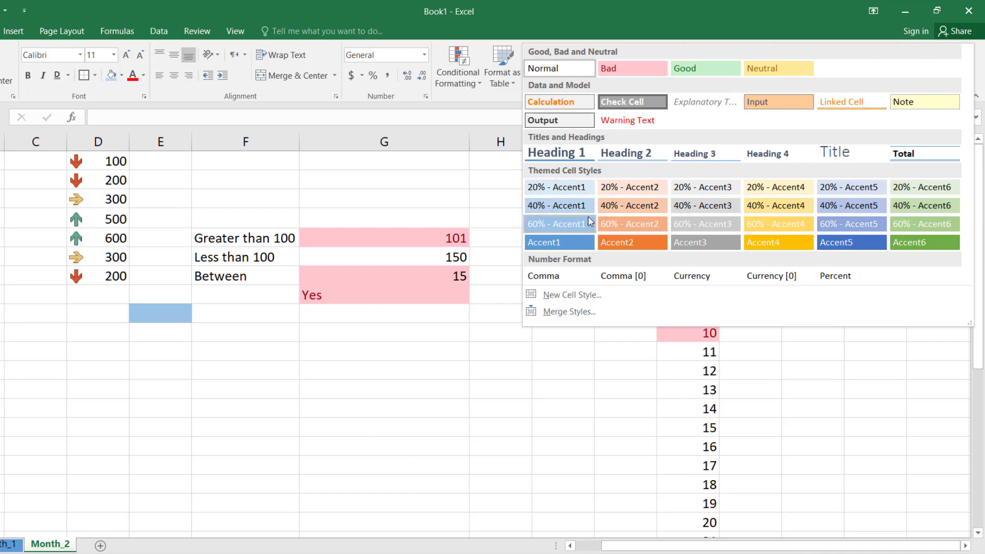
{"action": "left_click", "coordinate": [466, 100]}
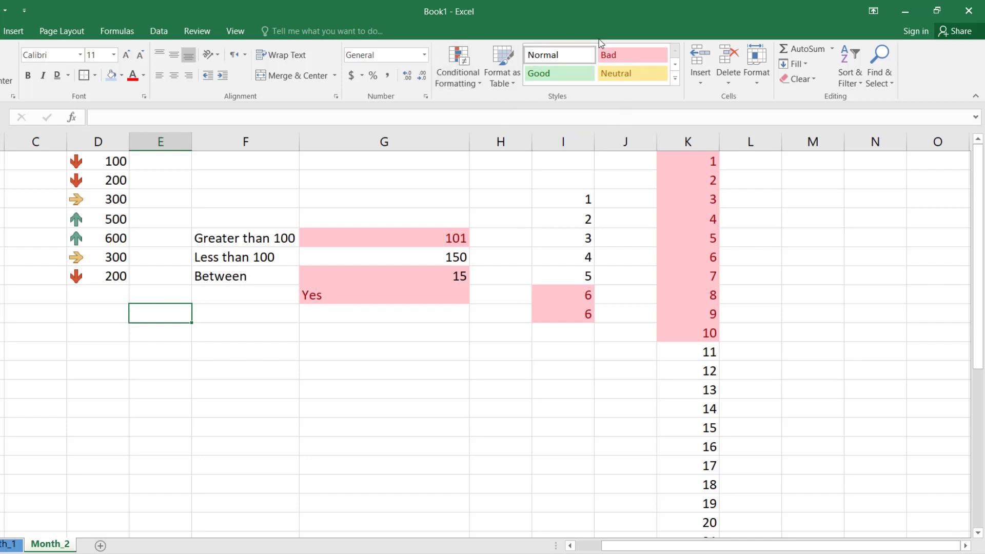